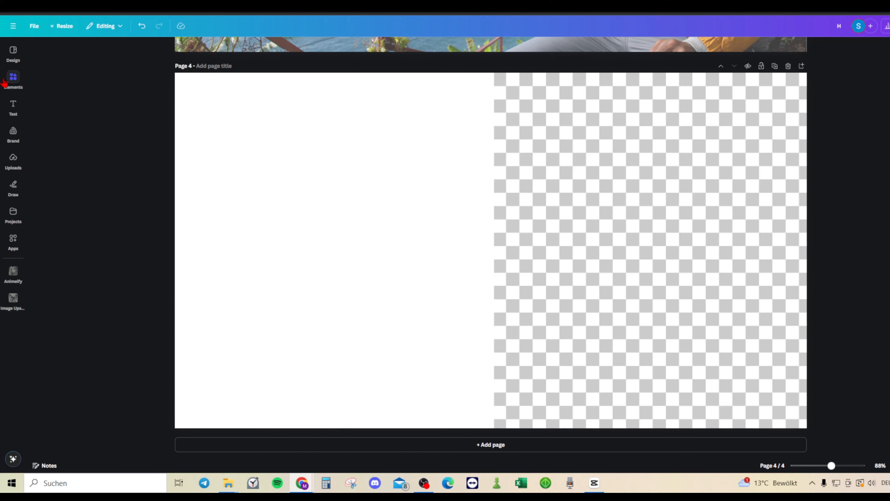
Add the sunset photo of the jumping person from the recently used elements and remove its background.
left_click(5, 81)
scroll(112, 266, "down", 1)
scroll(112, 273, "up", 1)
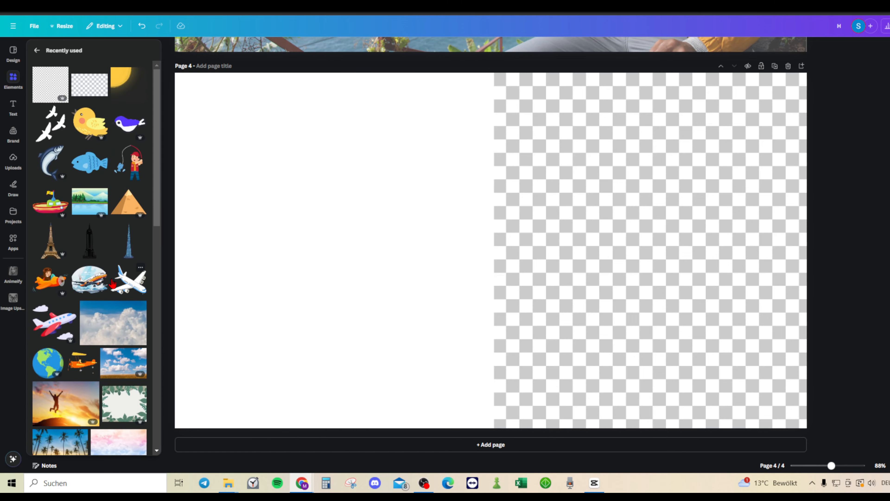
left_click_drag(69, 411, 449, 271)
left_click(405, 46)
Move the jumping-person cutout over the checkerboard area and scale both the cutout and the checkerboard down.
left_click_drag(380, 238, 651, 237)
left_click_drag(889, 109, 748, 319)
left_click(697, 160)
left_click_drag(806, 74, 624, 308)
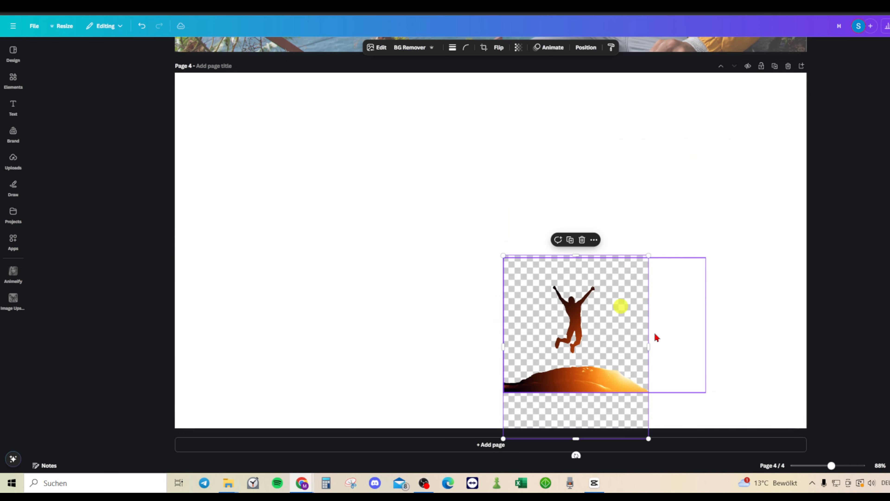
Crop the checkerboard's edges so it fits closely around the jumping figure and the hill.
left_click_drag(650, 345, 603, 341)
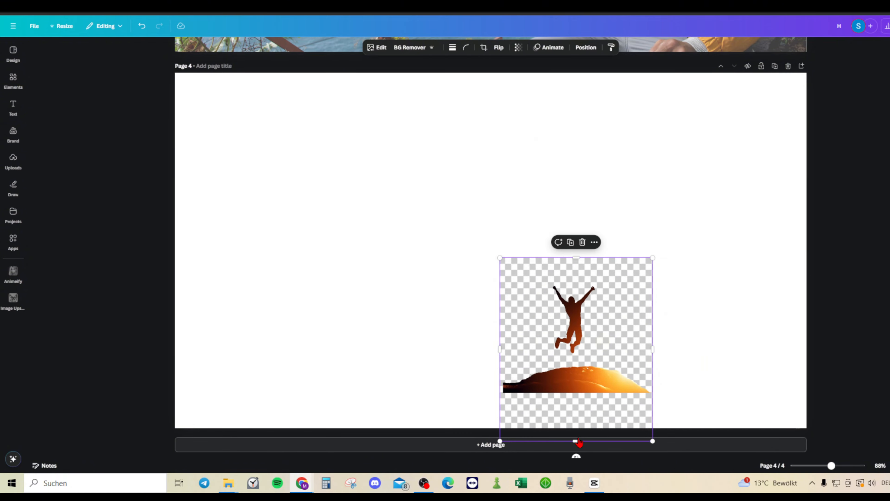
left_click_drag(577, 440, 586, 395)
left_click_drag(576, 258, 576, 281)
left_click_drag(499, 338, 504, 338)
Group the jumping-person cutout with the checkerboard behind it.
left_click_drag(866, 271, 661, 234)
right_click(630, 342)
left_click(679, 395)
Move the checkerboard cutout group up the page and enlarge it to about 648 × 440.
mouse_move(772, 207)
left_mouse_down()
mouse_move(721, 214)
mouse_move(781, 216)
mouse_move(773, 215)
left_mouse_up()
left_click(851, 199)
left_click(716, 206)
left_click_drag(769, 144, 781, 129)
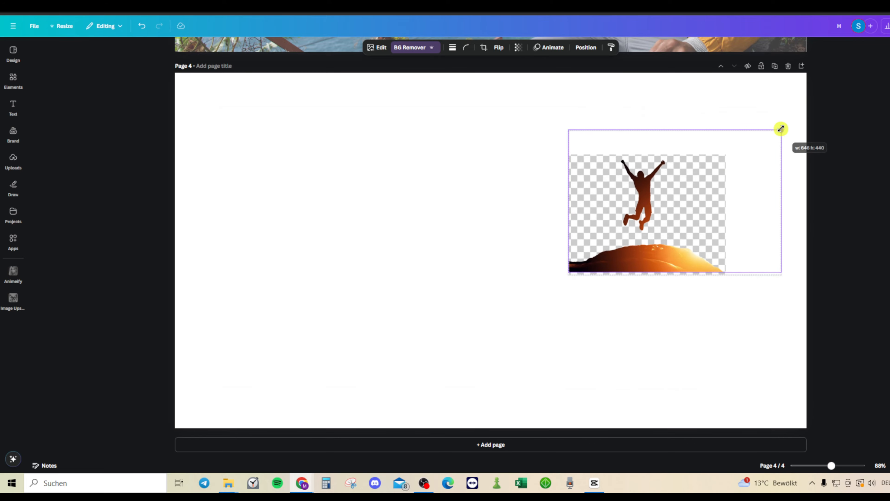
left_click(846, 177)
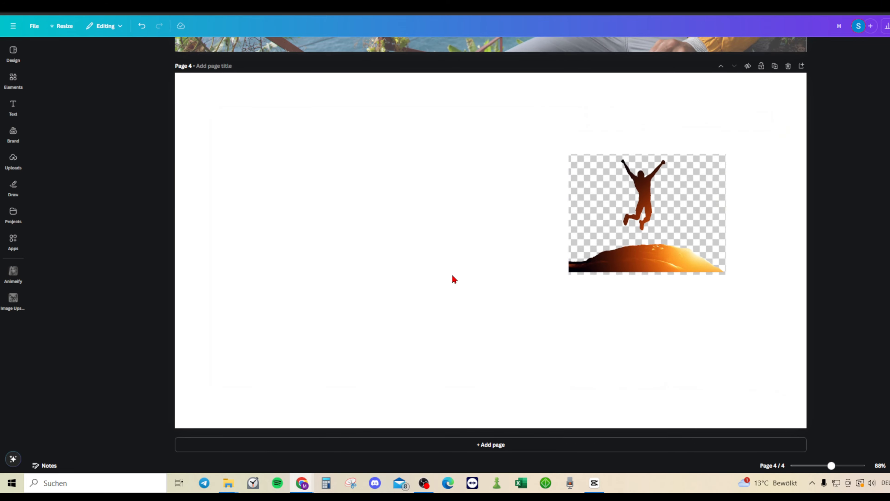
Add the original sunset photo again, reduce it and place it in the upper-left area of the page.
left_click(13, 133)
left_click(13, 78)
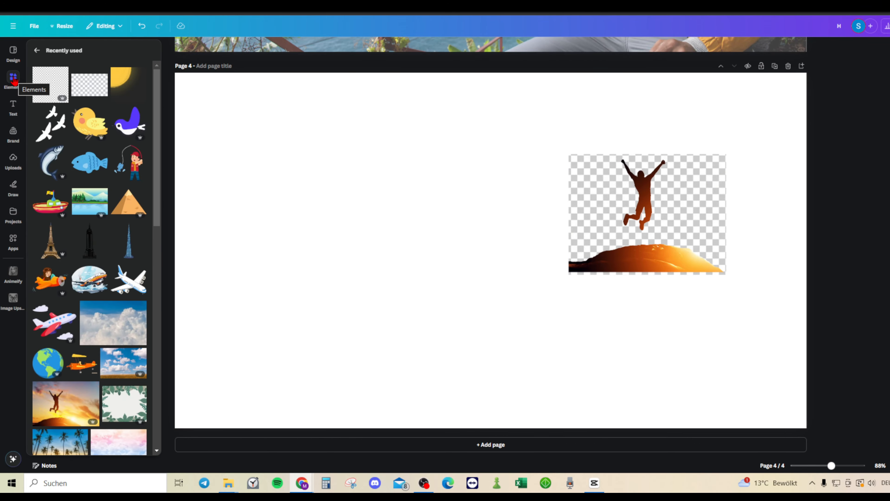
left_click(48, 423)
left_click_drag(597, 180, 524, 233)
left_click_drag(469, 292, 295, 203)
left_click_drag(346, 232, 418, 279)
left_click_drag(347, 242, 346, 211)
Enlarge the checkerboard cutout group from its upper-left corner.
left_click(655, 222)
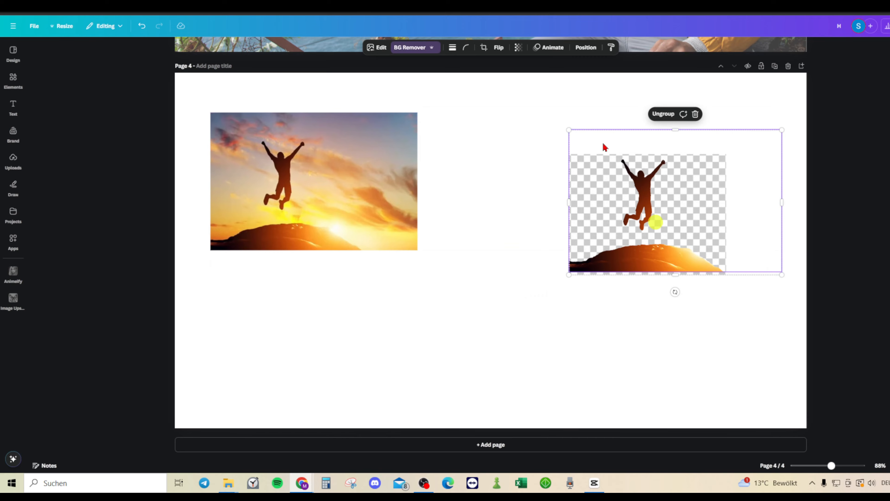
left_click_drag(567, 128, 541, 98)
left_click(659, 176)
Shrink the original sunset photo and move it lower on the page.
left_click(403, 213)
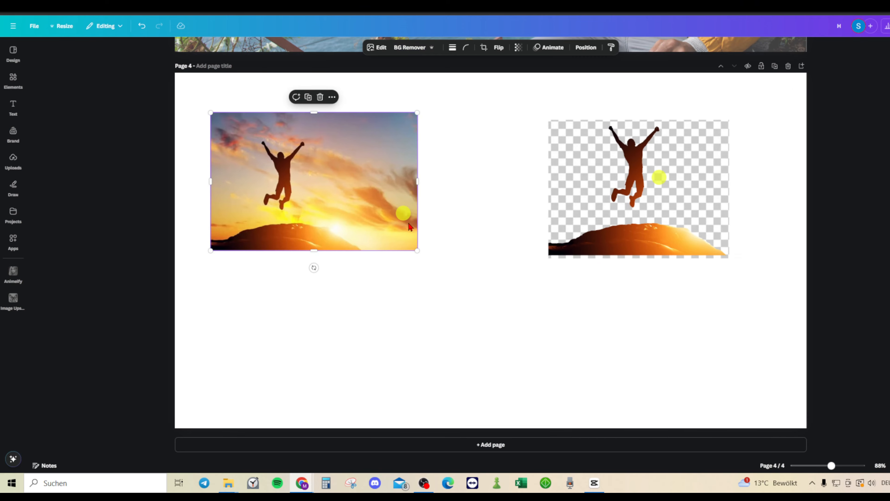
left_click_drag(419, 252, 342, 179)
left_click_drag(289, 171, 290, 232)
Search the elements library for "arrow" and limit the results to graphics.
left_click(14, 83)
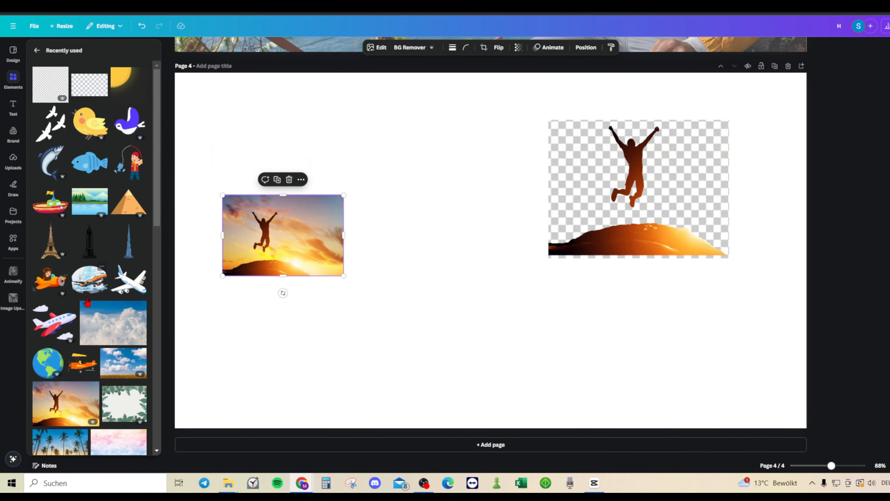
left_click(36, 50)
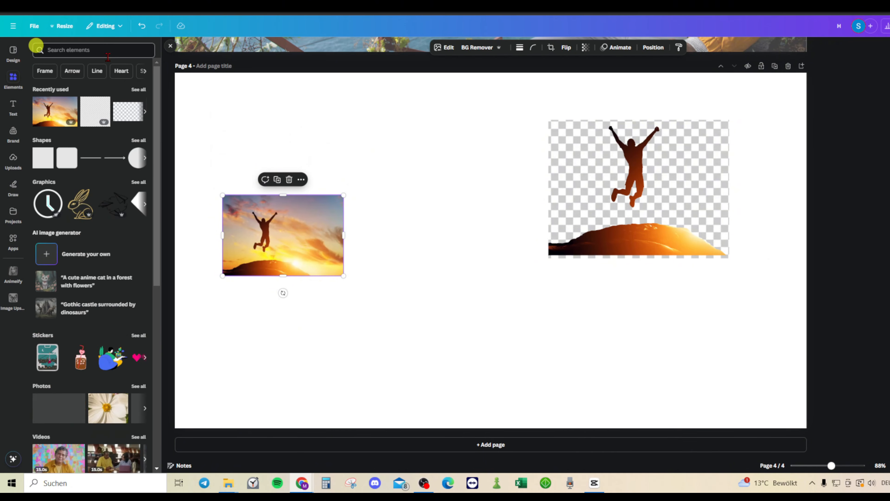
left_click(109, 53)
type("arrow")
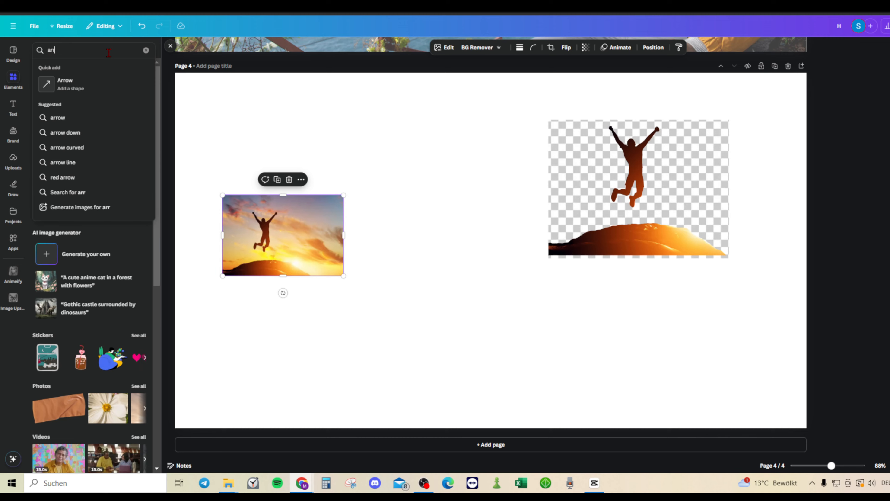
key("Return")
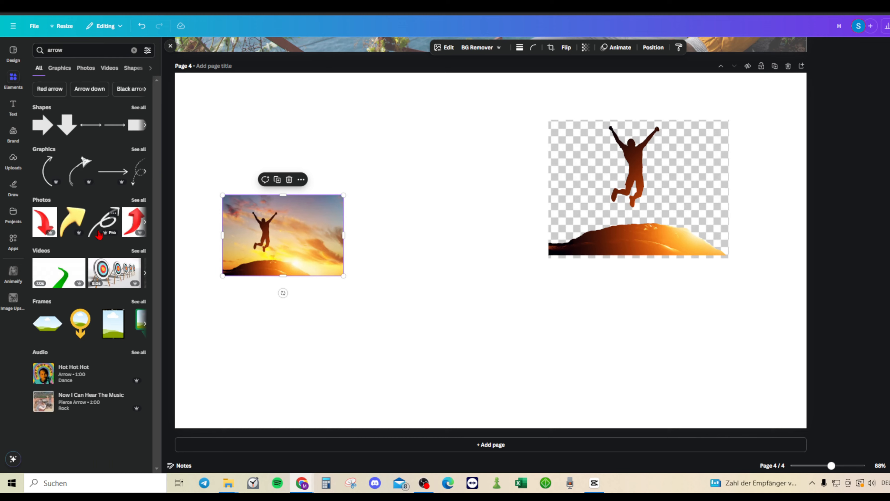
left_click(65, 68)
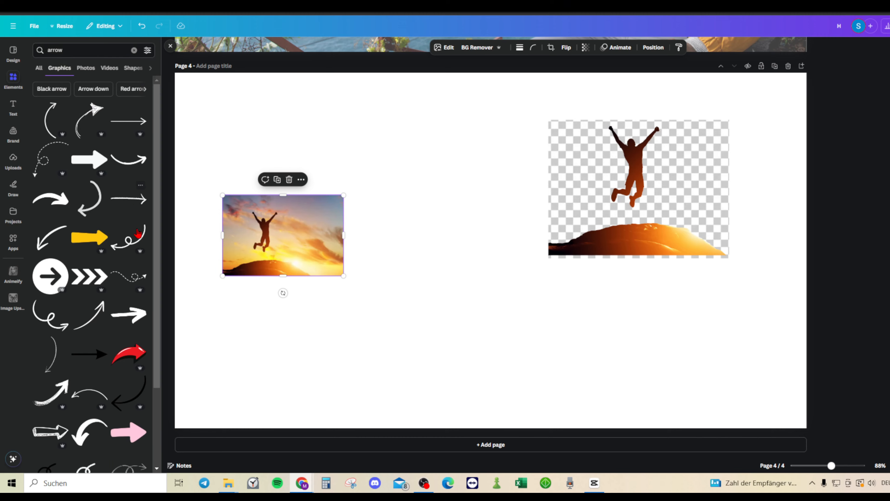
Insert the thick curved white arrow and scale it down to fit between the photo and the cutout.
left_click(129, 169)
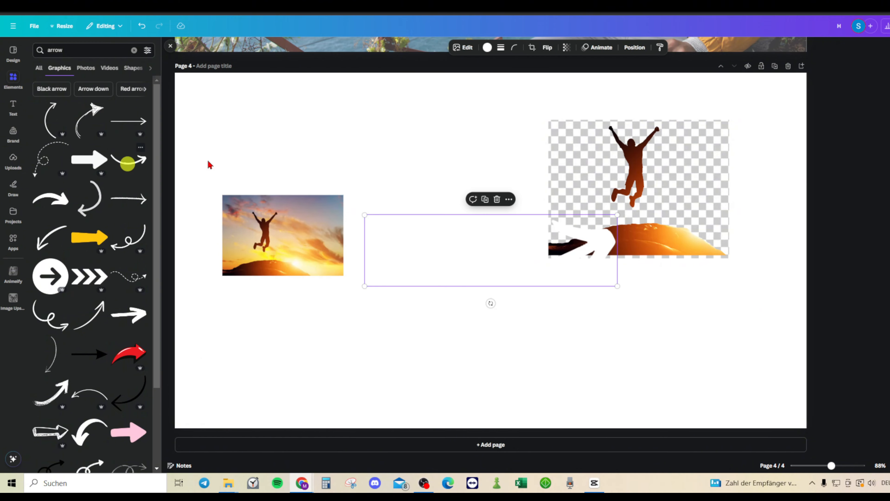
key("Delete")
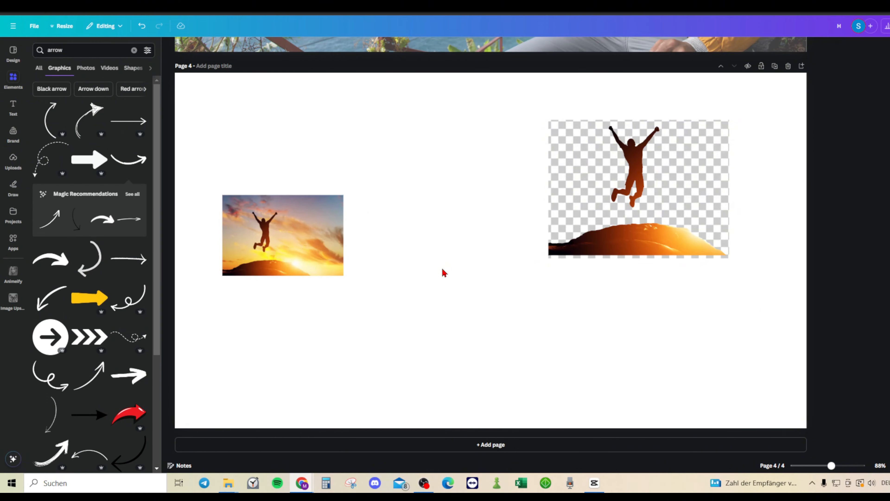
left_click(49, 255)
left_click_drag(459, 250, 438, 217)
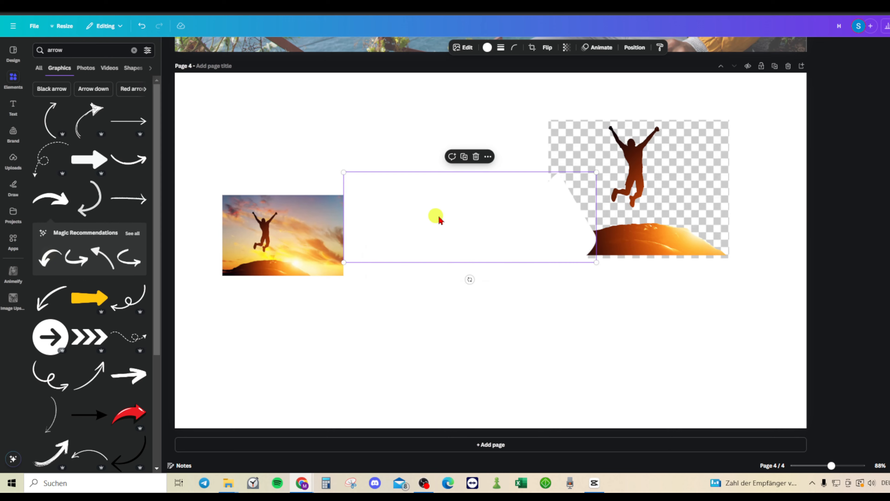
left_click_drag(596, 172, 520, 199)
left_click_drag(491, 234, 452, 225)
left_click(445, 263)
left_click(436, 217)
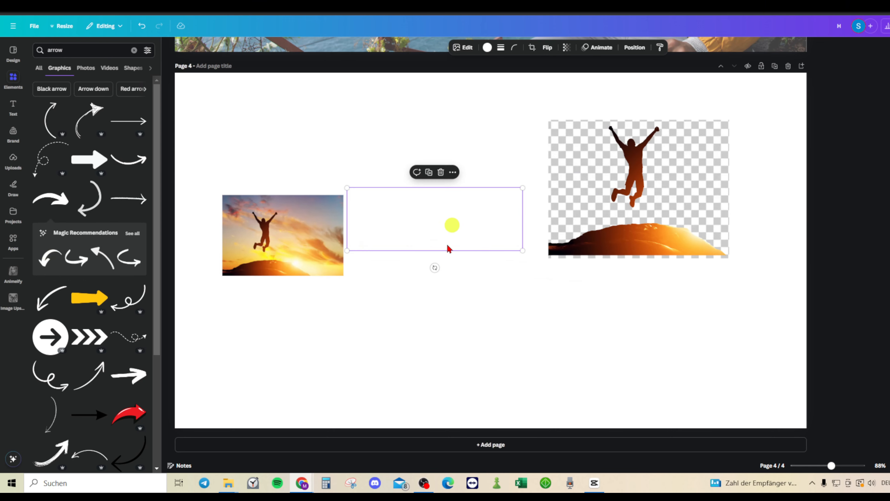
Rotate the arrow so it points up towards the cutout and recolour it red.
left_click_drag(436, 267, 437, 195)
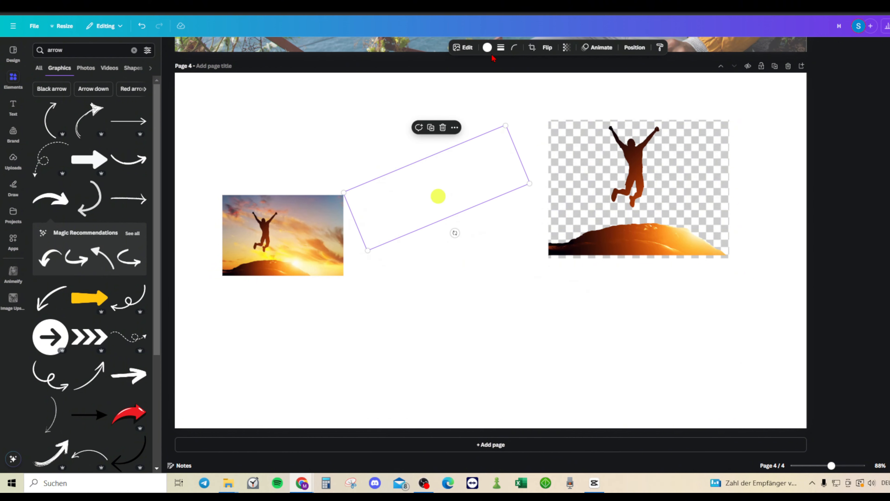
left_click(483, 47)
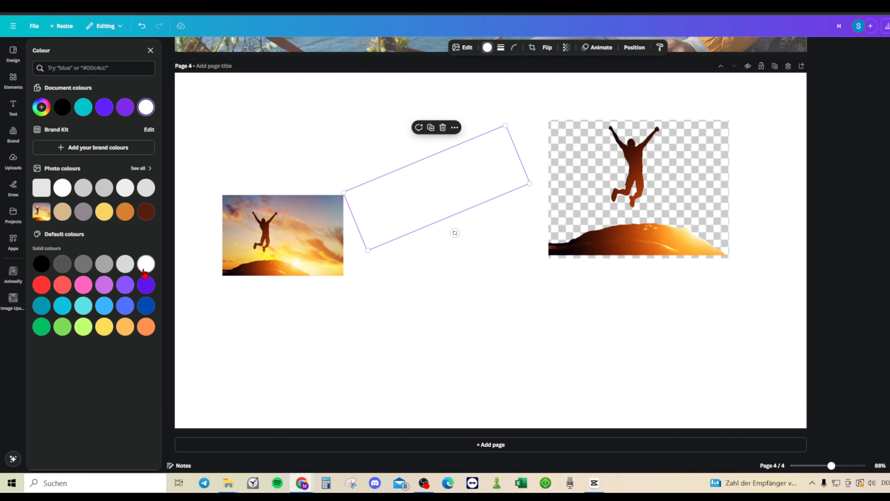
left_click(42, 285)
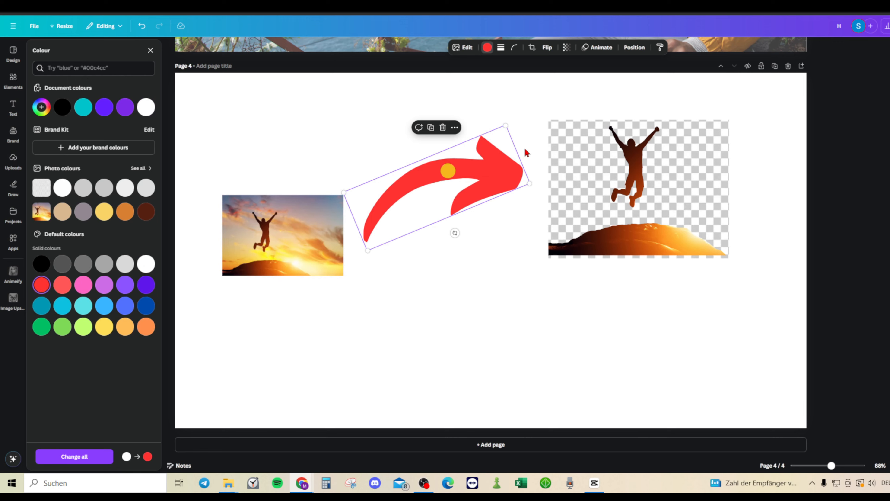
Shrink the red arrow and move the photo, arrow and cutout together lower on the page.
left_click_drag(504, 122, 463, 181)
left_click(167, 163)
left_click_drag(224, 100, 637, 309)
left_click_drag(632, 217, 631, 284)
left_click(822, 247)
Enlarge the checkerboard cutout group and the original photo, and reposition them on either side of the arrow.
left_click(688, 261)
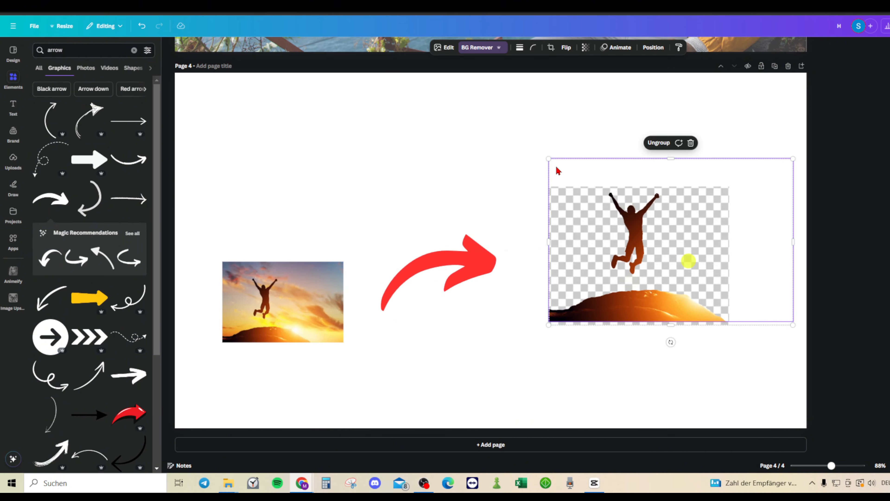
left_click_drag(547, 160, 497, 142)
left_click_drag(630, 251, 647, 253)
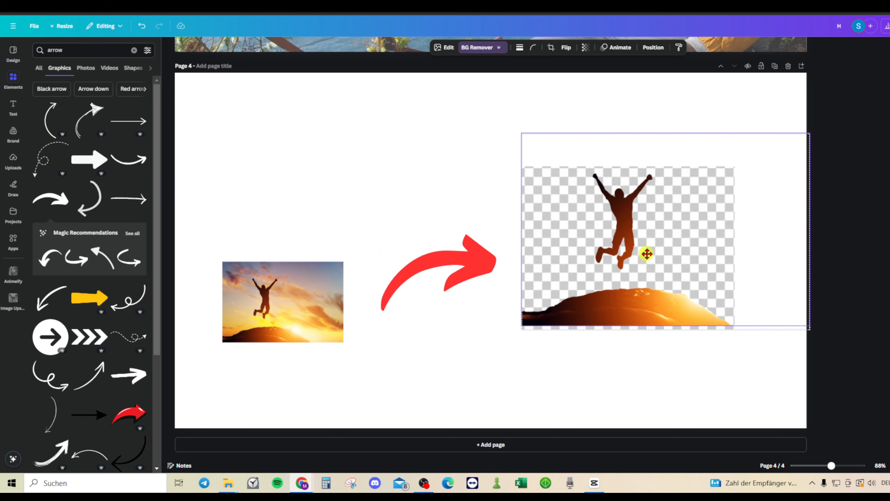
left_click(303, 300)
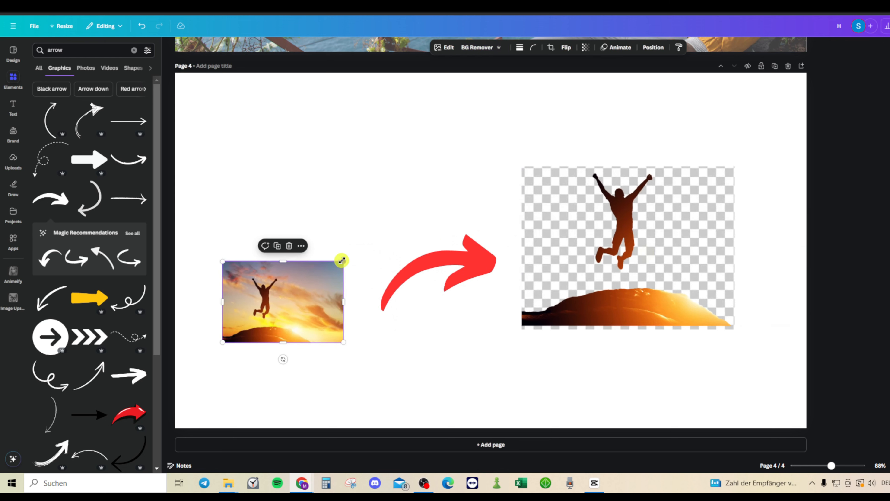
left_click_drag(348, 254, 354, 258)
left_click_drag(302, 288, 299, 297)
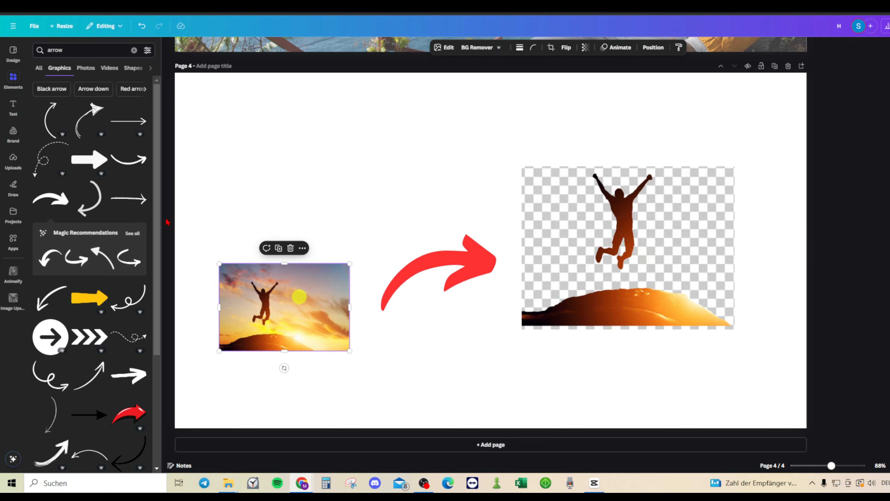
Search the element graphics for "canva logo".
double_click(56, 50)
type("canva")
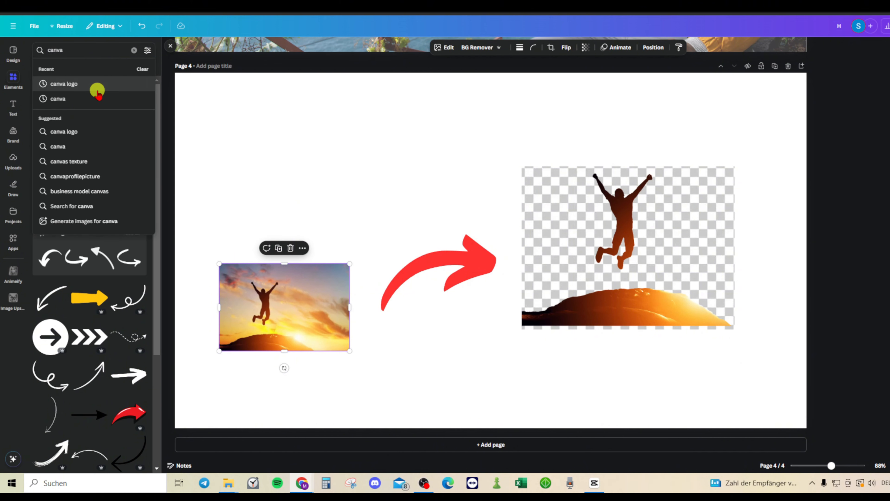
left_click(98, 91)
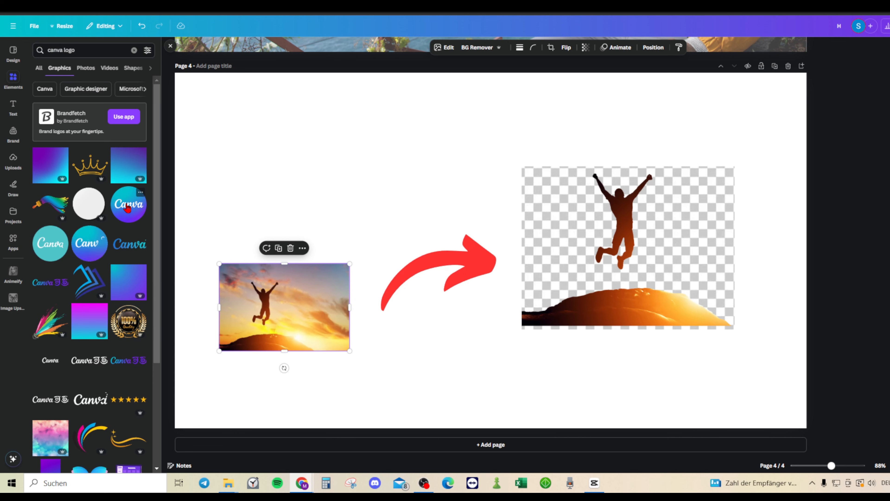
Add the white Canva script logo to page 4, sized about 731 × 439, above the original photo.
left_click_drag(90, 400, 366, 136)
scroll(655, 131, "up", 5)
left_click_drag(615, 165, 401, 336)
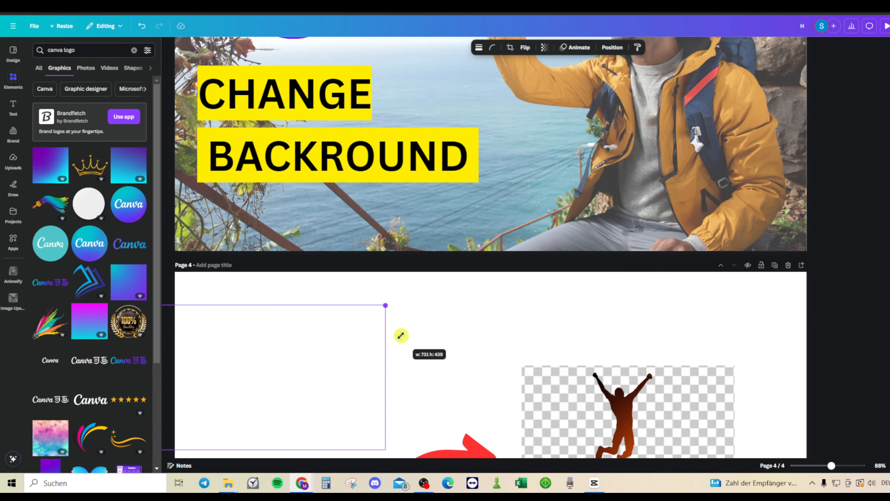
left_click_drag(286, 383, 342, 360)
scroll(640, 258, "down", 4)
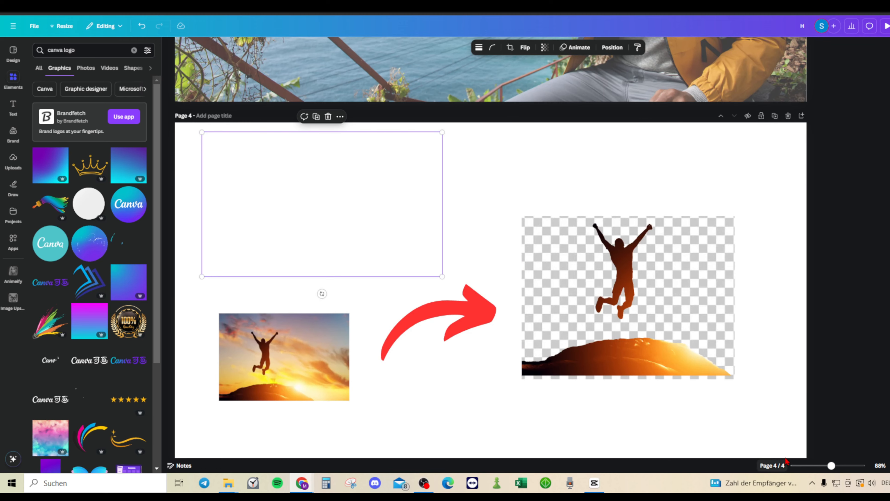
Set the background colour of page 4 to solid dark blue.
left_click(746, 121)
left_click(507, 49)
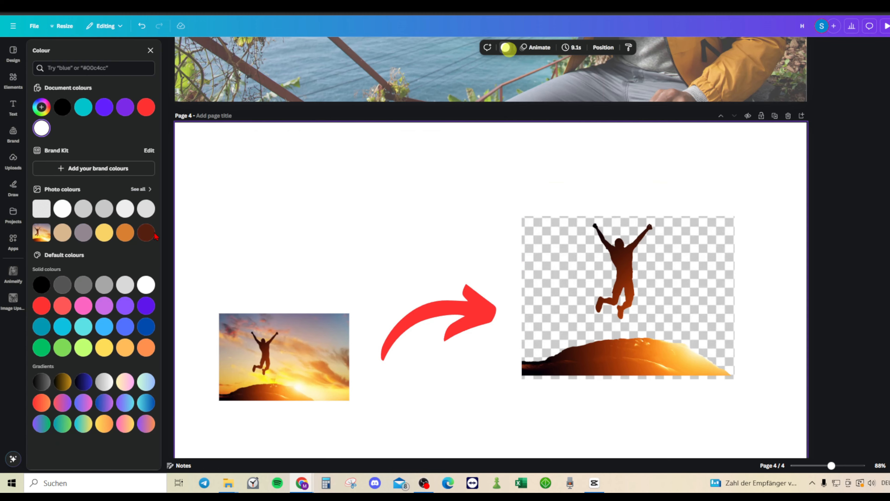
left_click(134, 327)
left_click(144, 329)
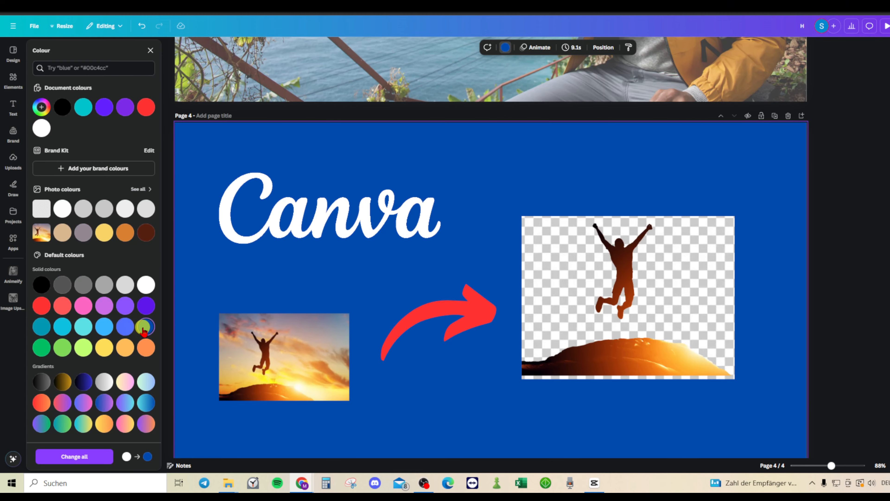
scroll(417, 175, "down", 2)
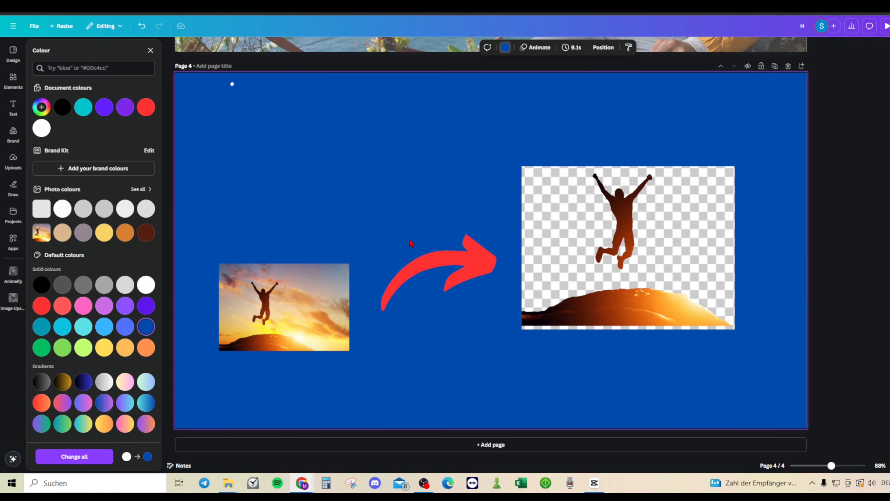
Select the Canva logo and look at its element animation options.
left_click(344, 151)
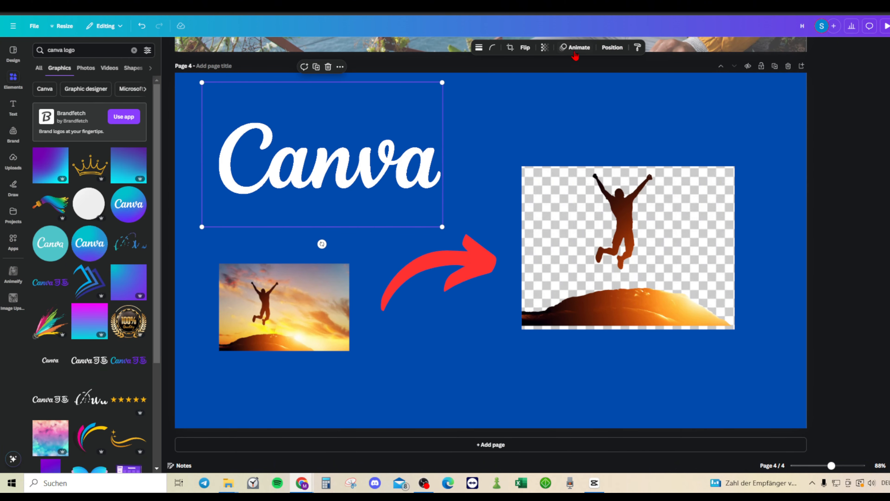
left_click(575, 48)
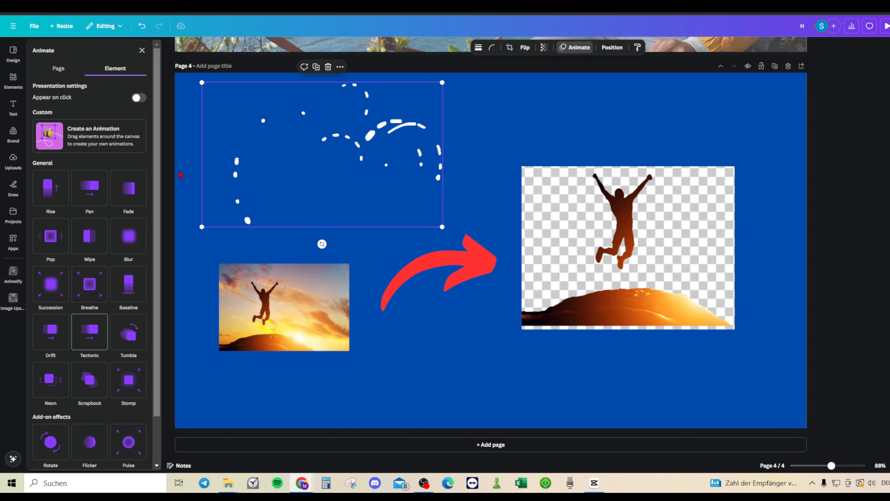
left_click(464, 397)
left_click(348, 179)
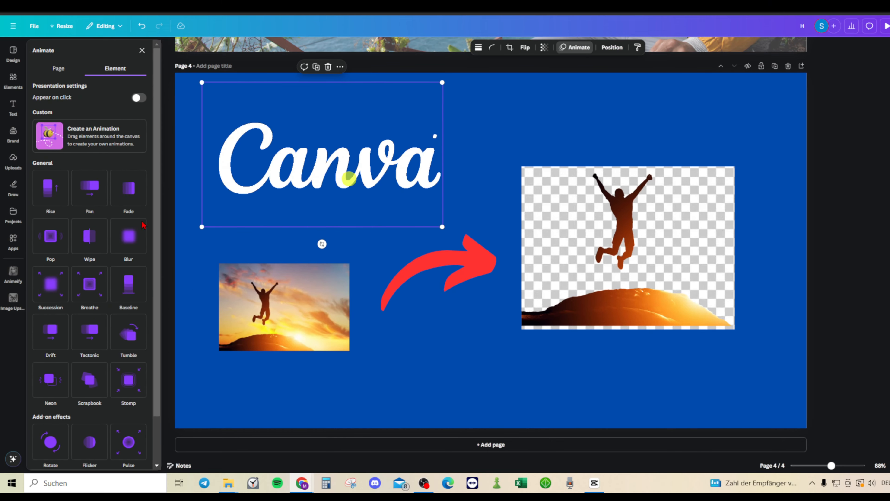
Search the element graphics for "canva logo" again and browse the results for another logo version.
left_click(13, 80)
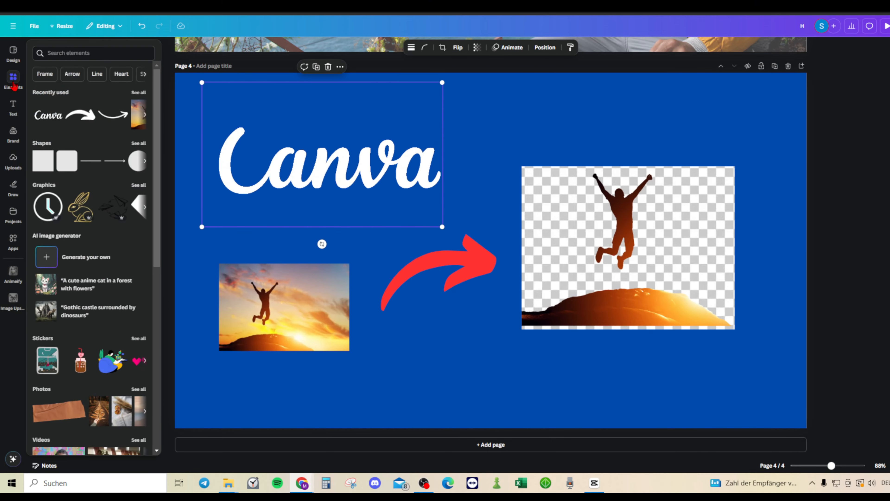
left_click(72, 53)
type("canva")
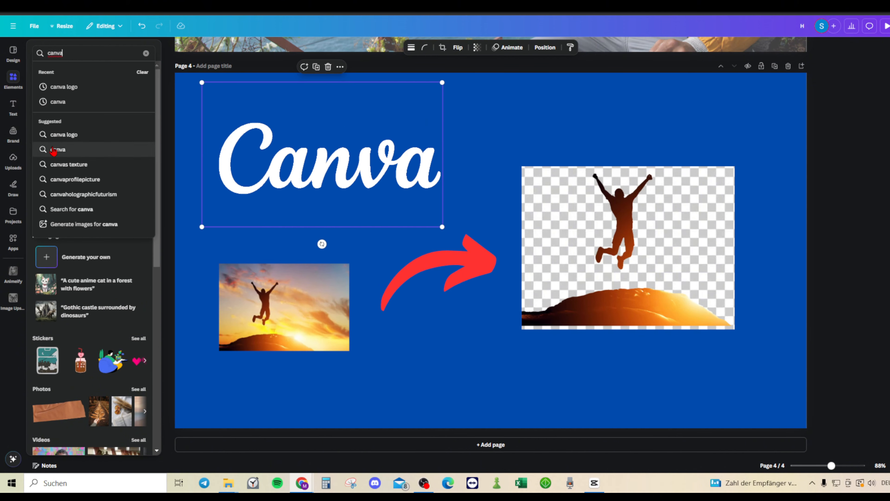
left_click(58, 134)
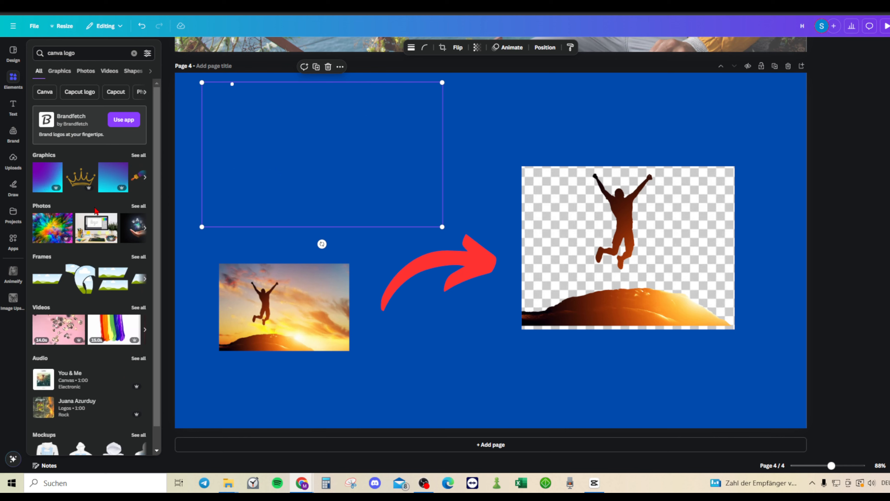
left_click(59, 71)
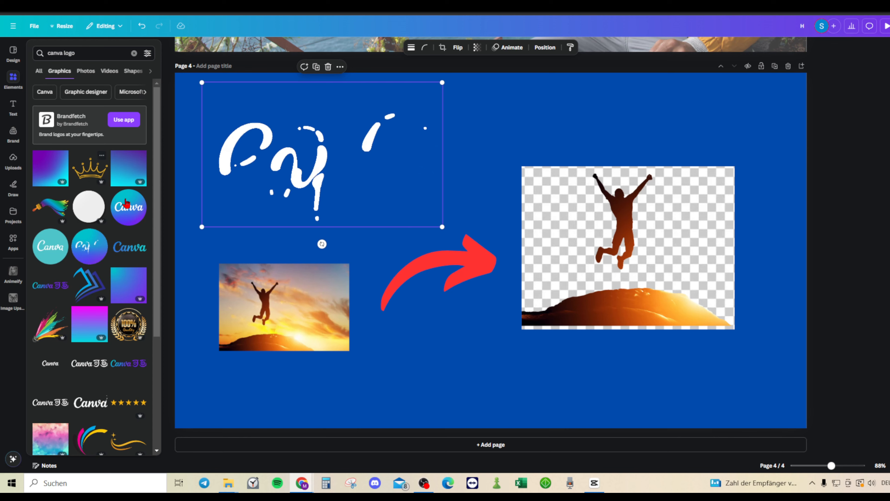
scroll(130, 221, "down", 5)
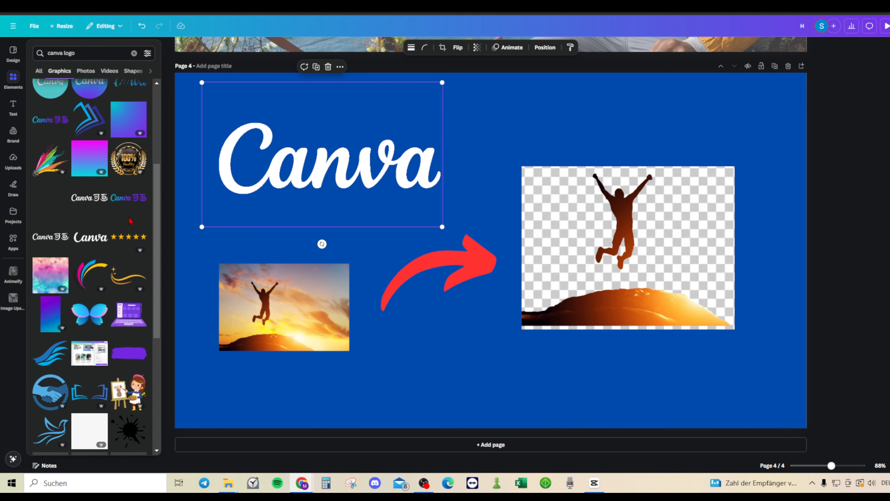
scroll(111, 286, "down", 7)
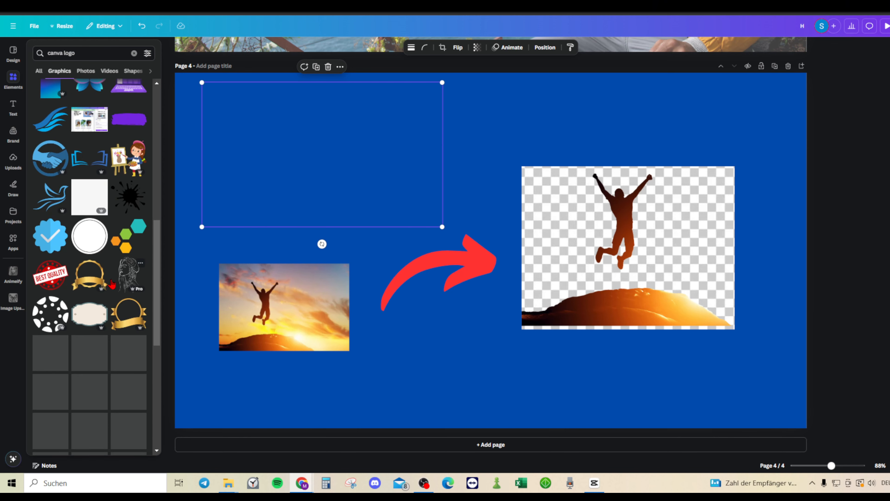
scroll(111, 284, "down", 10)
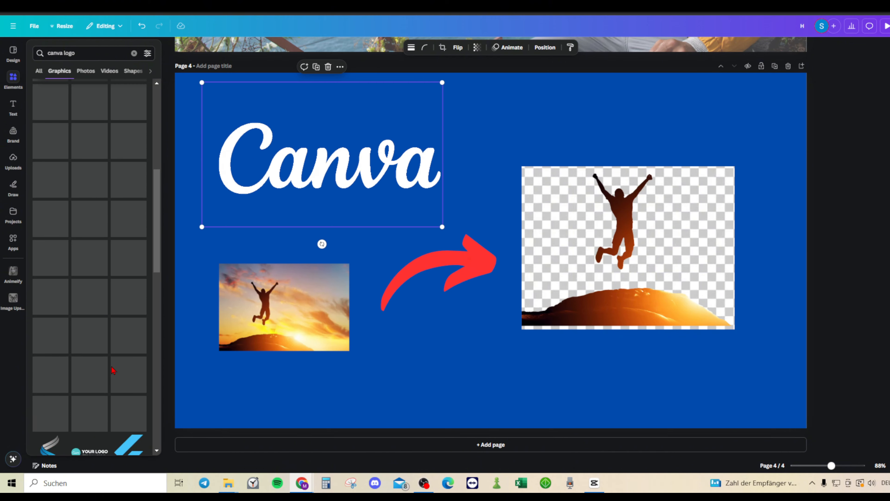
scroll(112, 370, "up", 10)
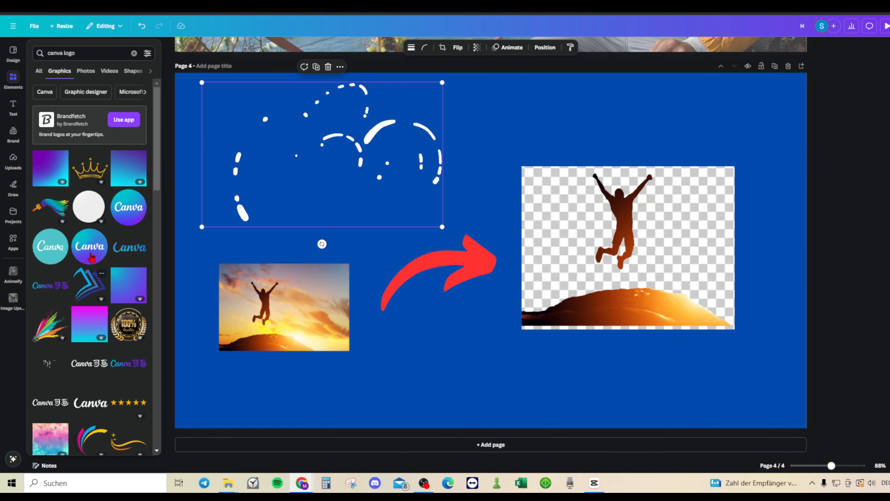
Try the round gradient Canva logo on page 4 and delete it again.
left_click(90, 247)
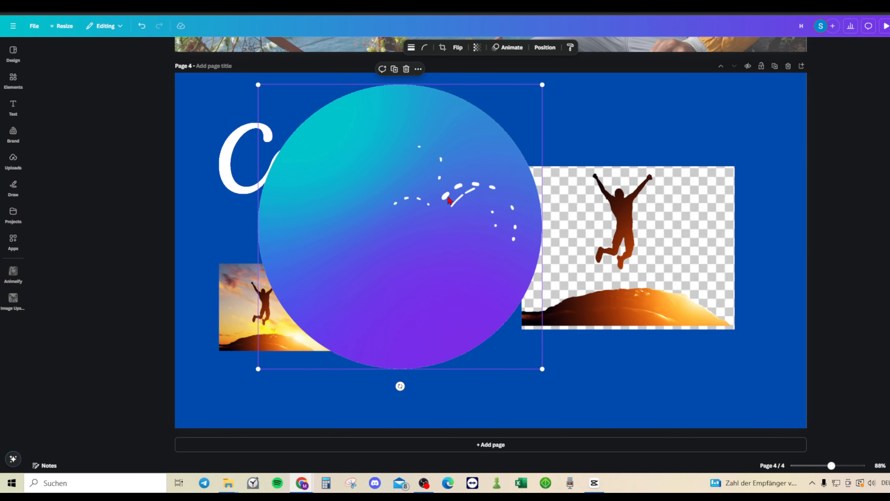
key("Delete")
left_click(350, 144)
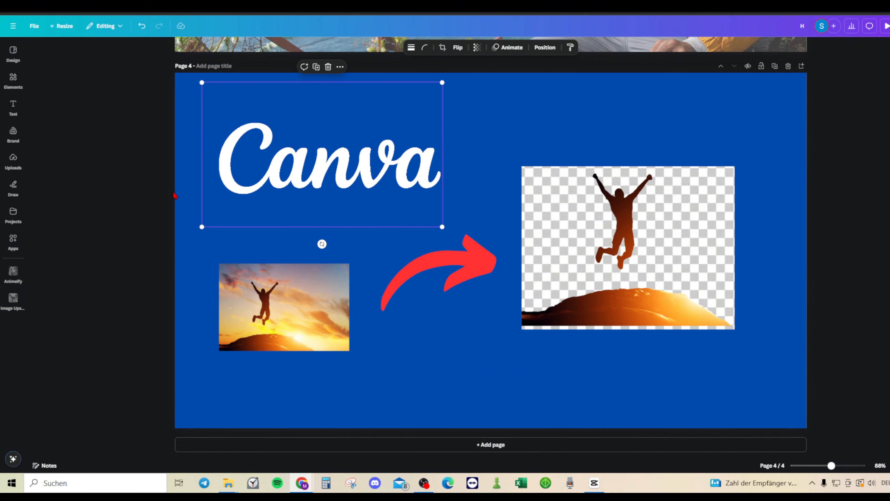
left_click(553, 411)
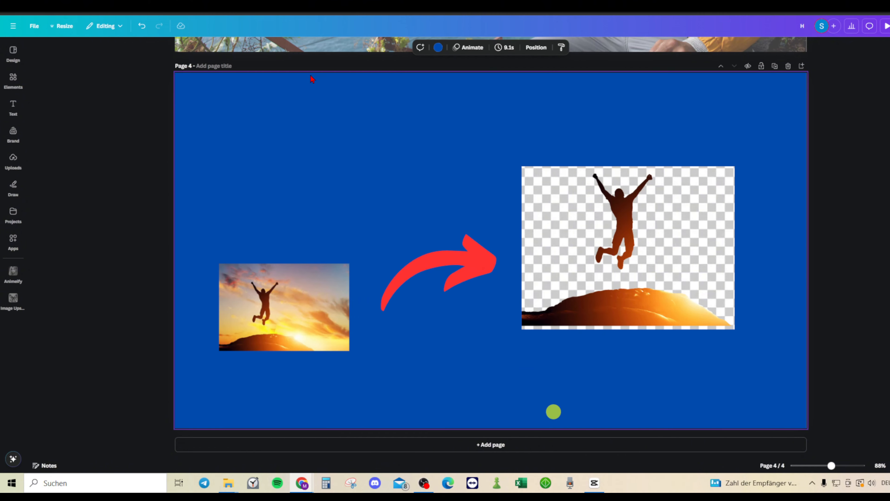
Search the element graphics for "gradient blue" and add the square light-to-dark blue gradient to page 4.
left_click(9, 78)
left_click(86, 49)
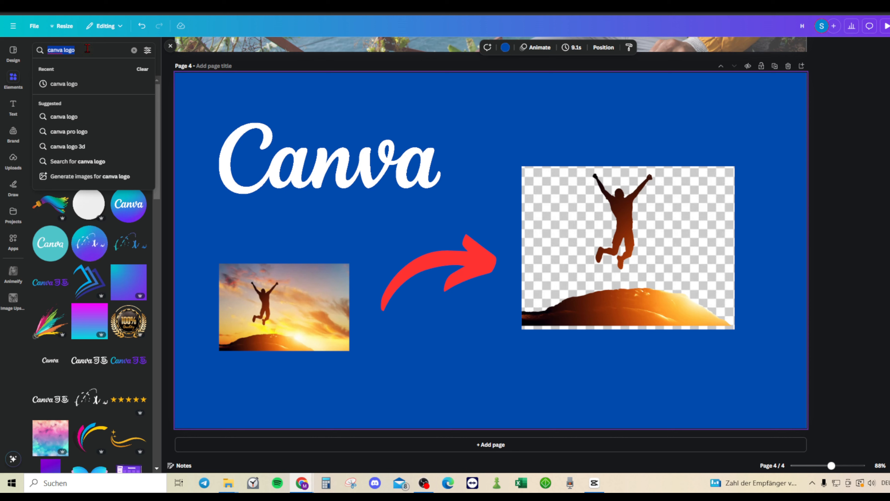
type("gradient")
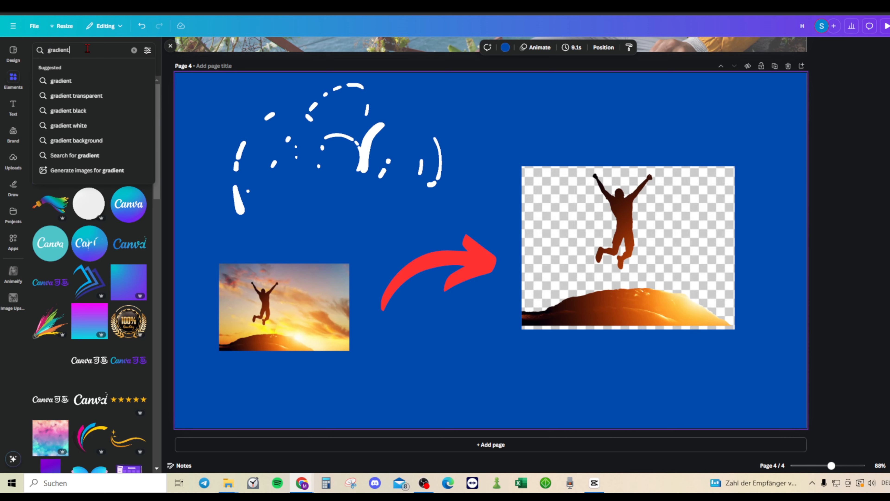
type(" blue")
key("Return")
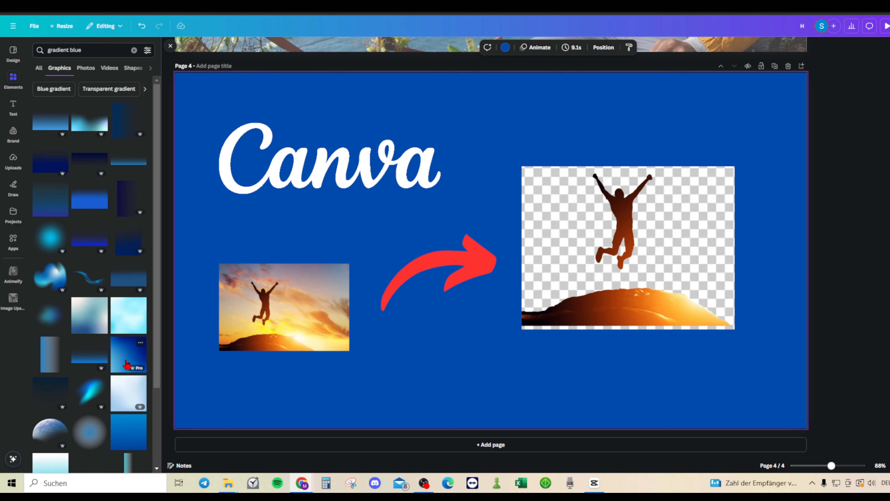
left_click(127, 365)
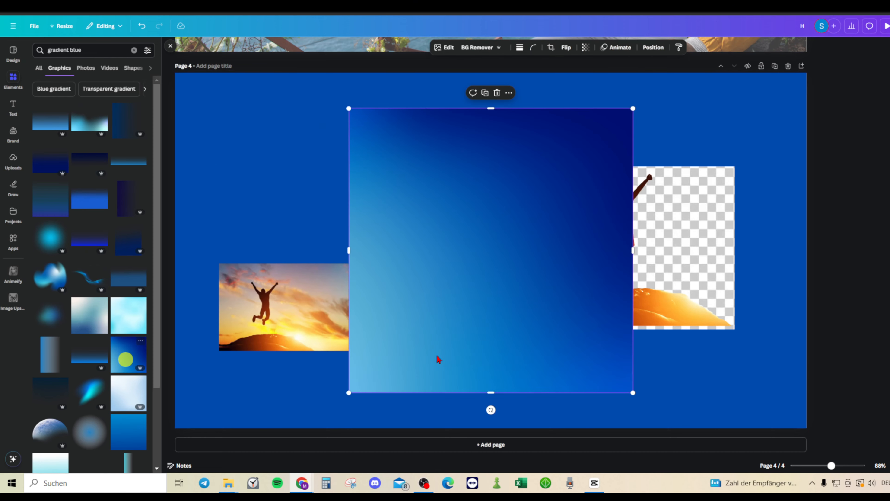
Apply the gradient image's colours to page 4 and replace the page background with the gradient.
right_click(473, 355)
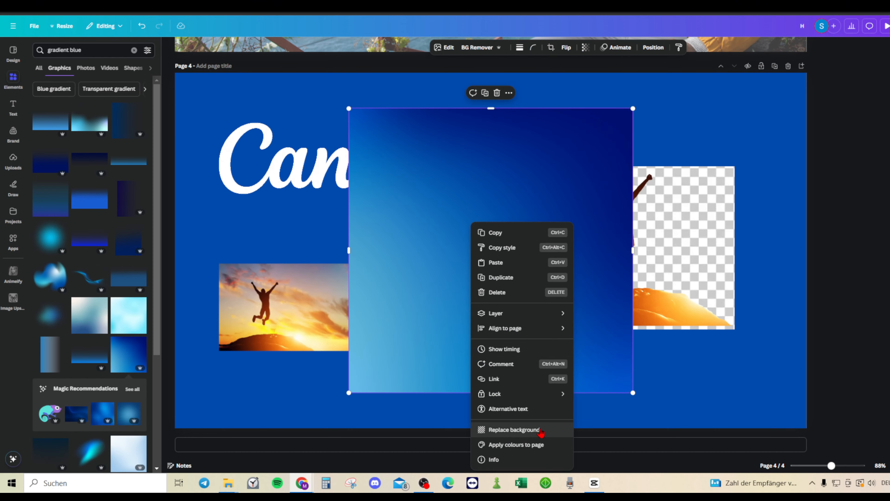
left_click(547, 445)
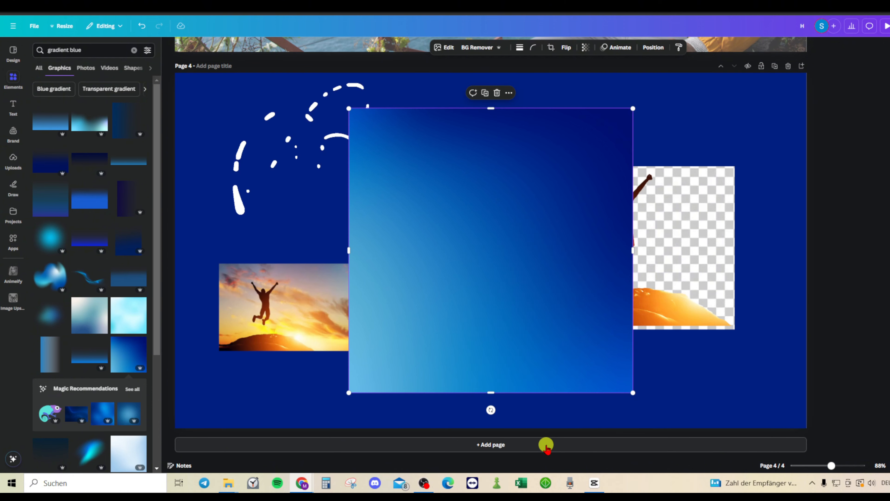
left_click_drag(557, 319, 460, 249)
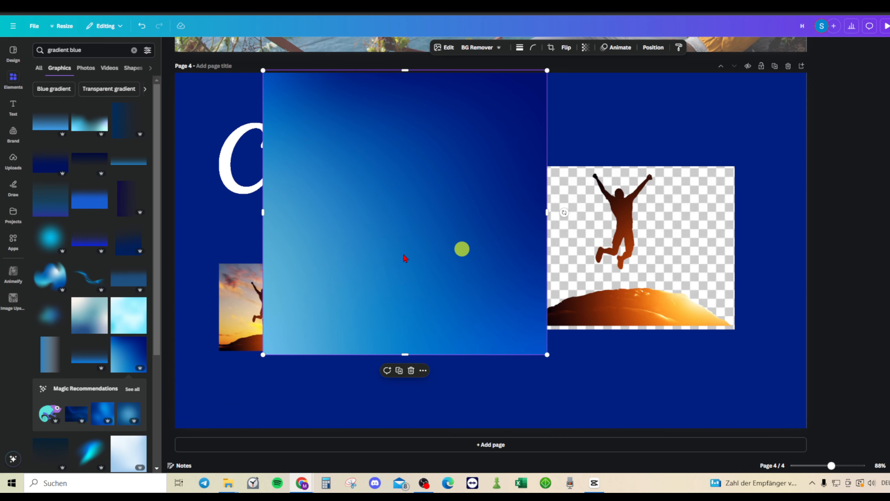
right_click(384, 248)
left_click(448, 431)
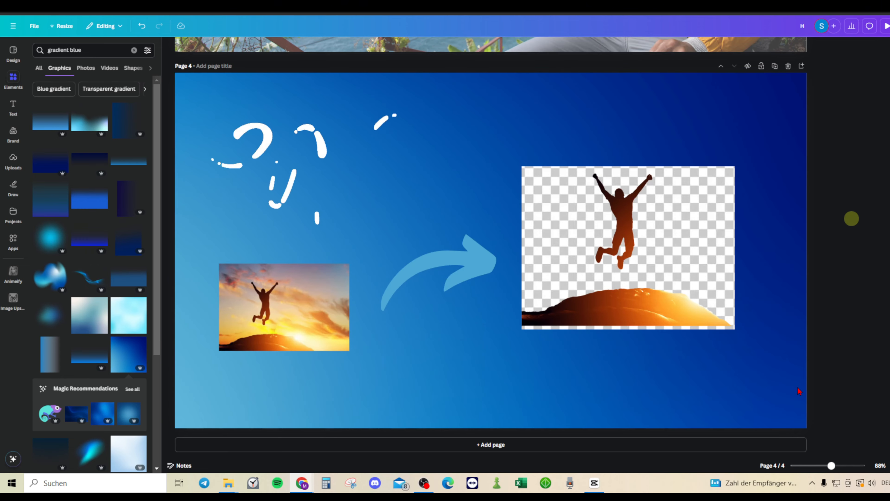
Enlarge the original sunset photo slightly.
left_click(345, 294)
left_click_drag(219, 263, 191, 250)
Recolour the arrow to the custom bright red #FF0303.
left_click(455, 263)
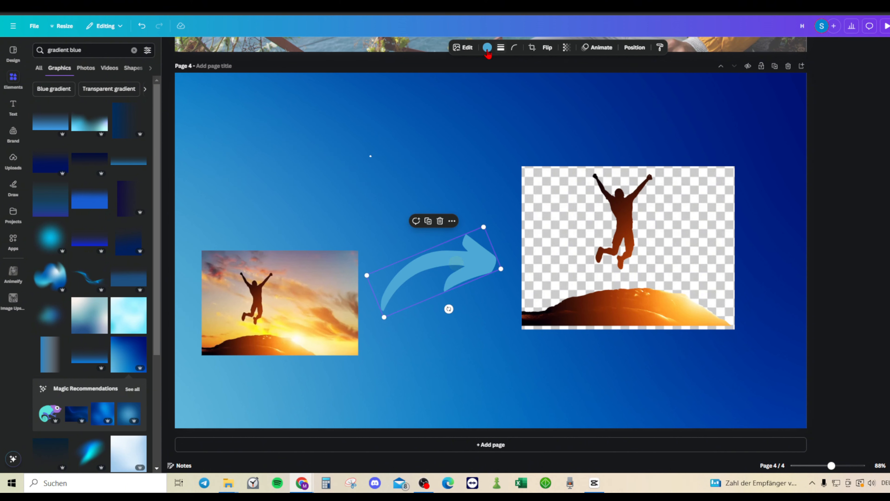
left_click(487, 47)
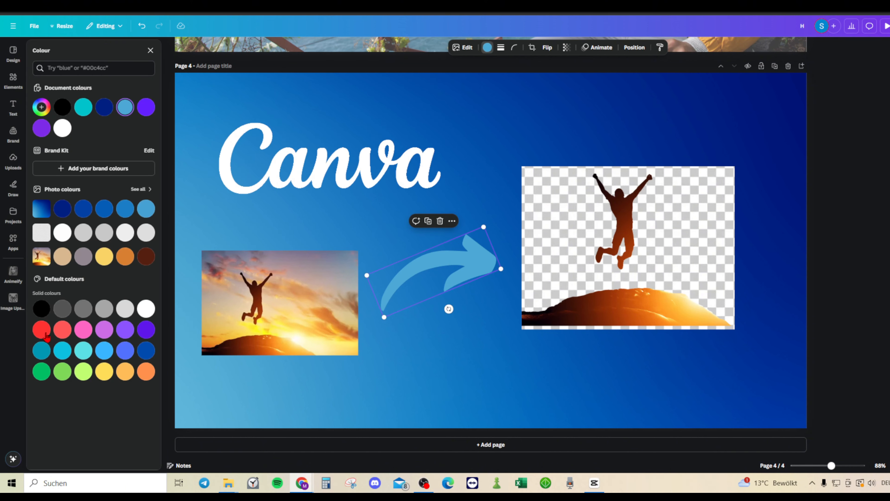
left_click(41, 107)
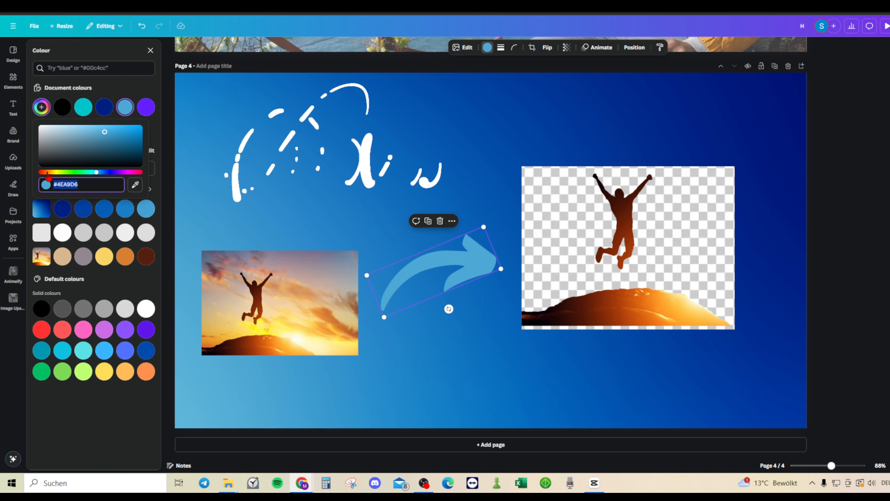
left_click(40, 172)
left_click(120, 129)
left_click_drag(120, 130, 141, 126)
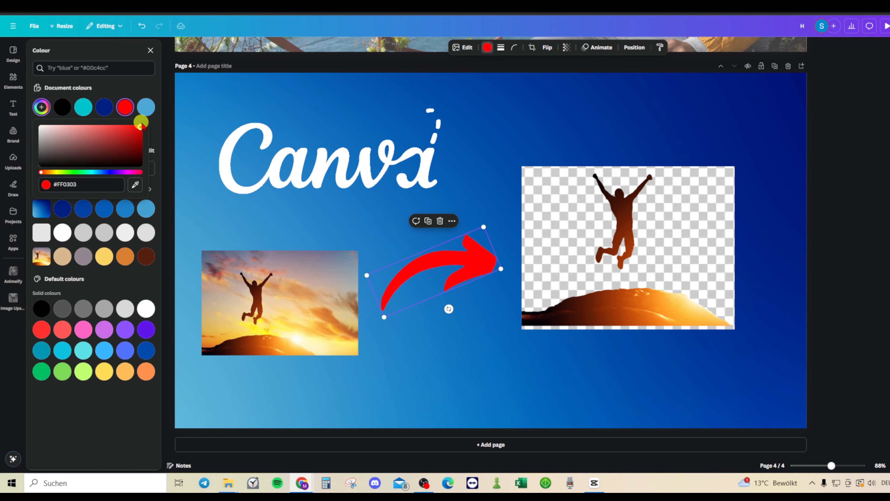
left_click(321, 157)
left_click(871, 260)
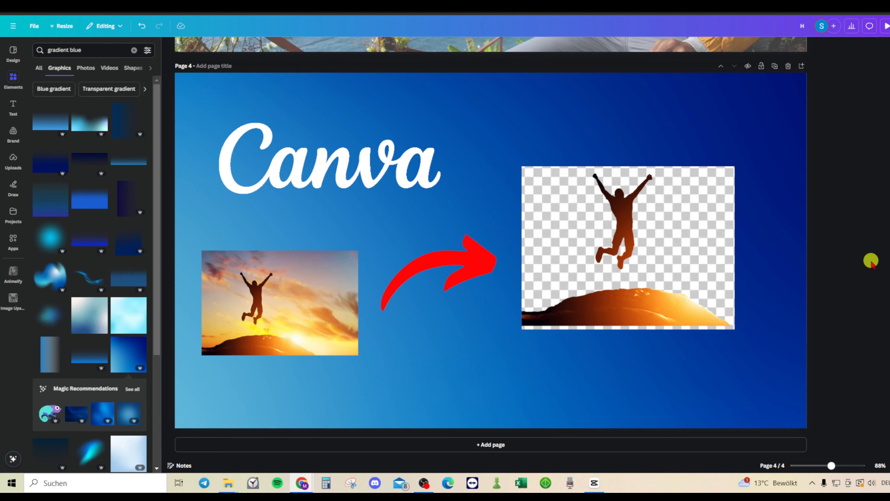
Shrink the Canva logo above the original photo and move the cutout image higher on the page.
left_click(347, 153)
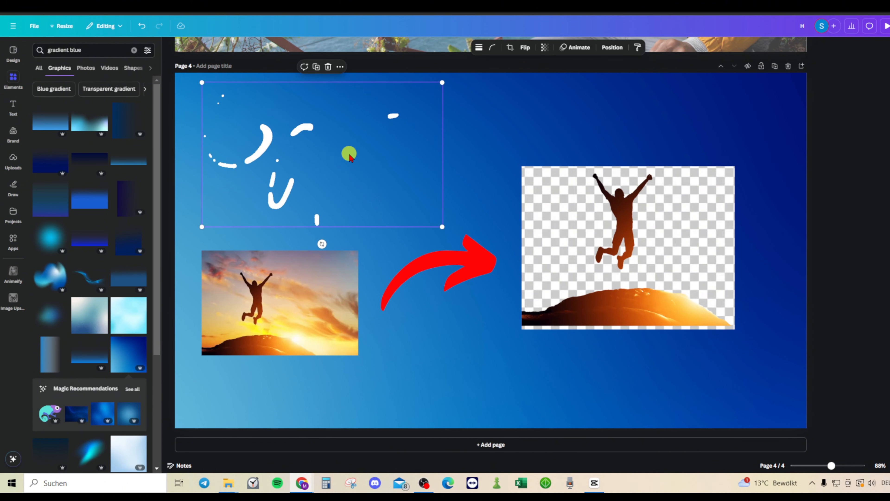
left_click_drag(441, 82, 375, 113)
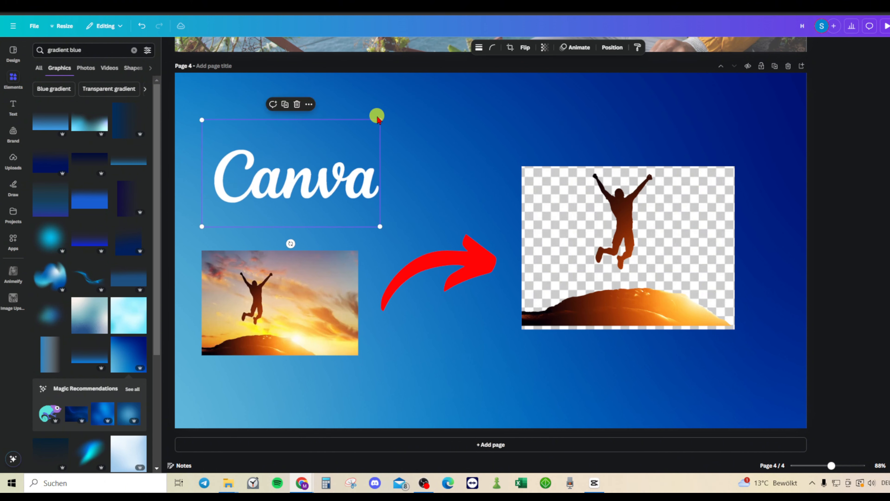
left_click(618, 224)
left_click_drag(661, 260, 672, 213)
Rotate the red arrow slightly upward and move it up between the original photo and the cutout.
left_click(408, 252)
left_click(443, 261)
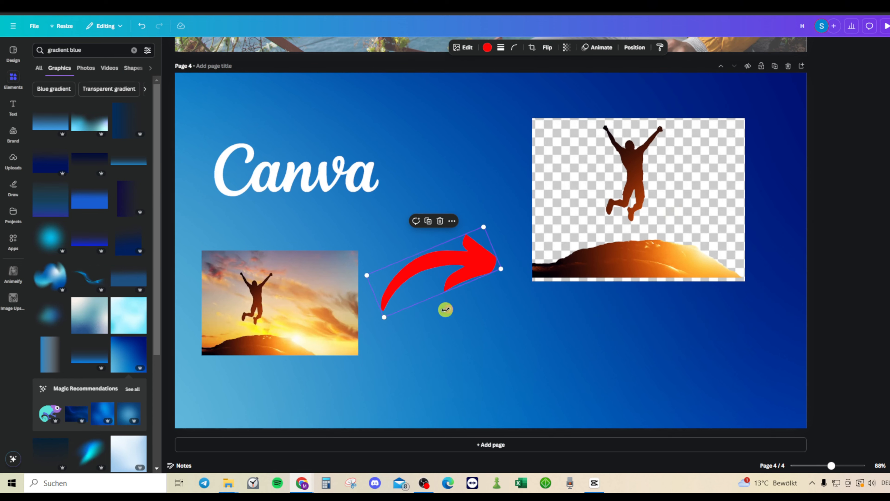
left_click_drag(446, 310, 451, 309)
left_click_drag(430, 256, 433, 232)
left_click(558, 318)
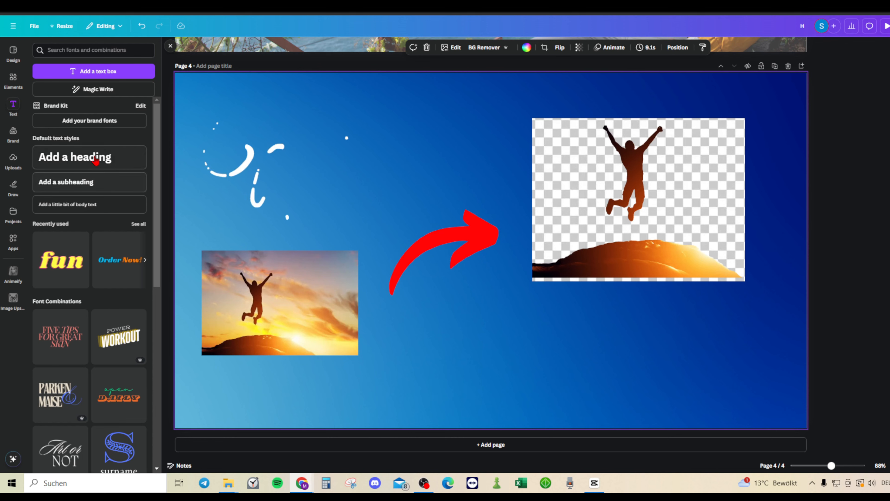
Add a heading to page 4 with "Transparent" on the first line and "Back" on the second.
left_click(94, 157)
type("Tra")
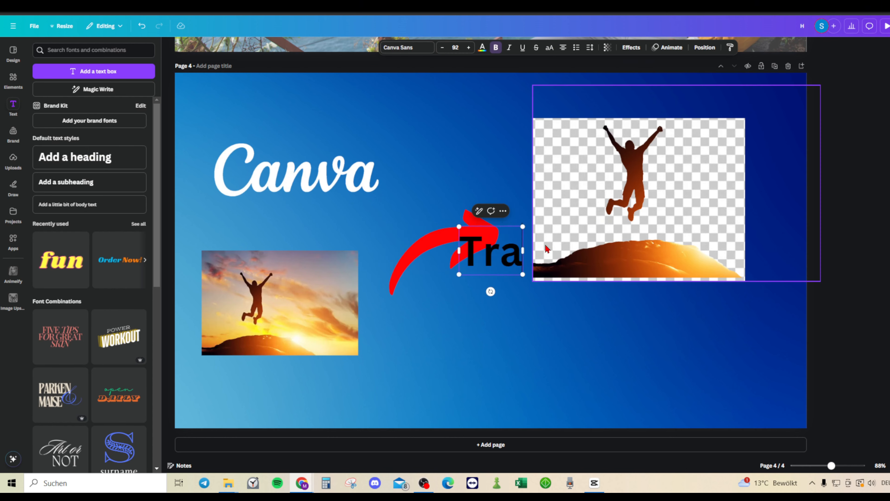
type("nsparent")
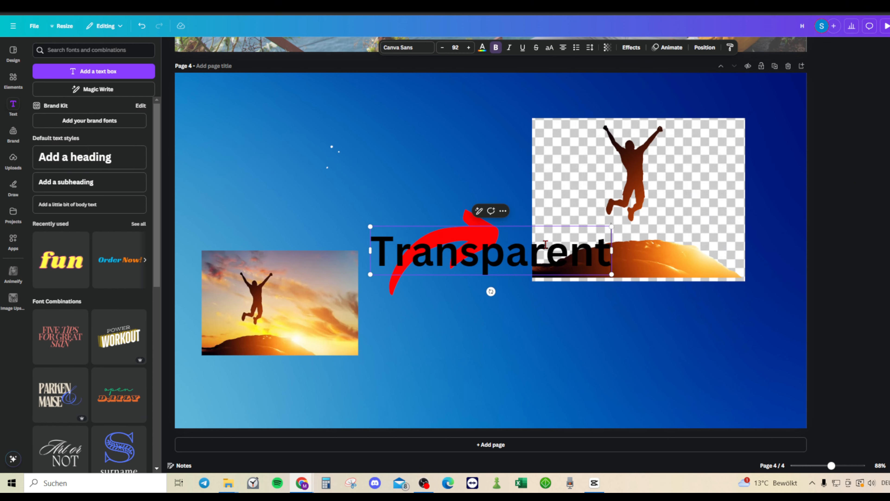
key("Return")
type("Backrou")
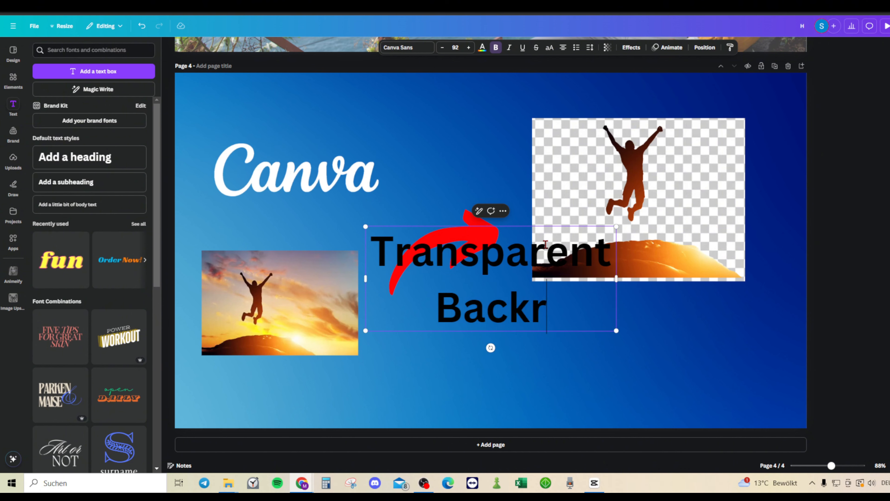
key("BackSpace")
key("BackSpace")
key("BackSpace")
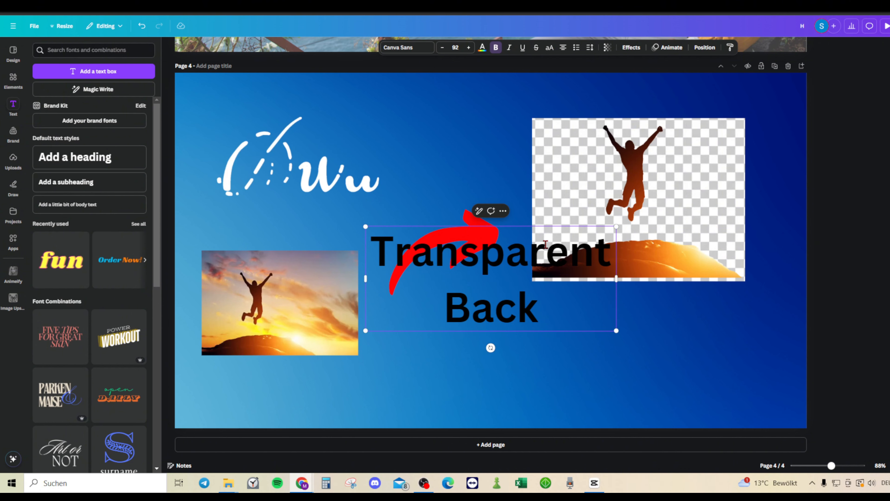
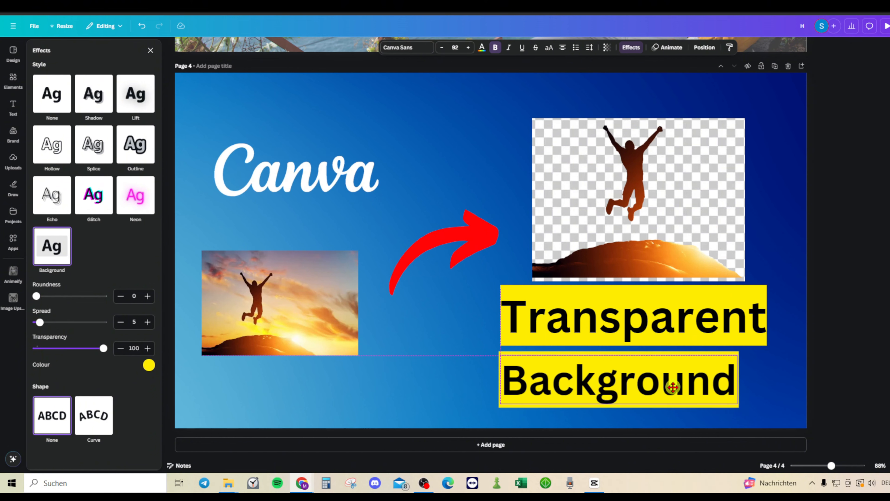
Move the yellow "Transparent" label slightly down toward the "Background" label and check the gap between them up close.
left_click_drag(673, 316, 672, 320)
scroll(590, 380, "up", 5)
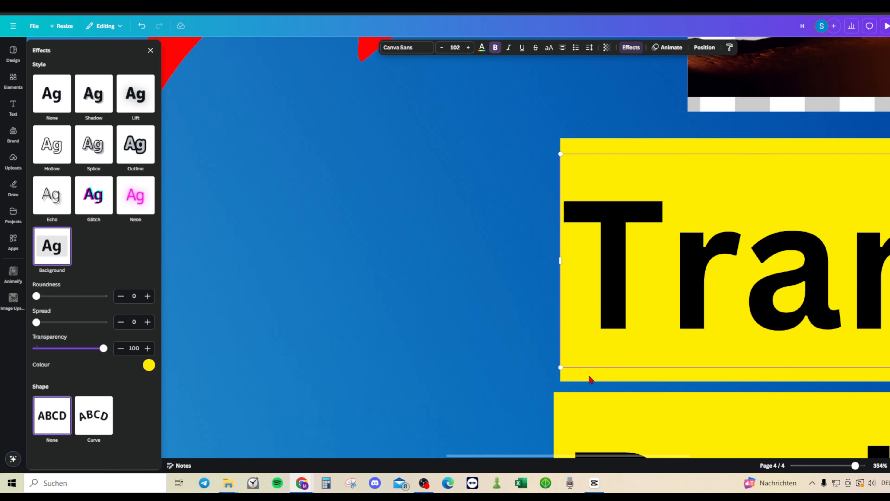
scroll(590, 379, "down", 5)
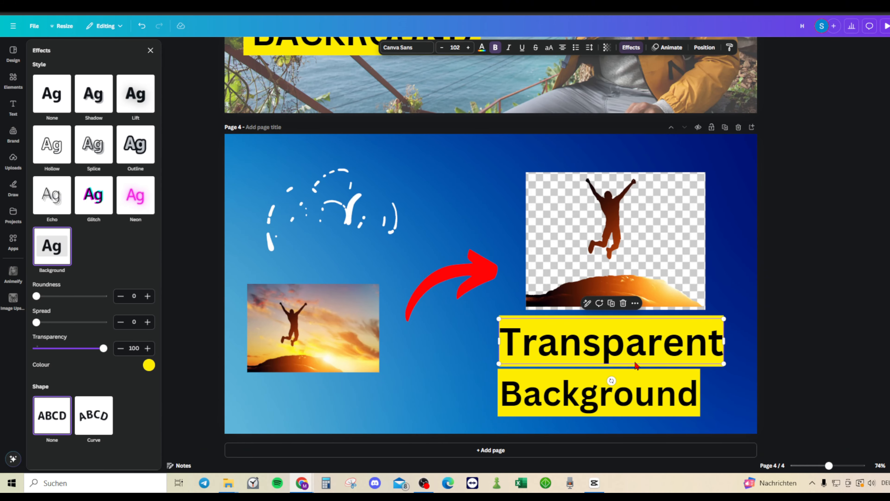
Move the "Transparent" label on page 4 to just below the cutout, extending left of the "Background" label.
left_click_drag(630, 348, 627, 356)
left_click(827, 328)
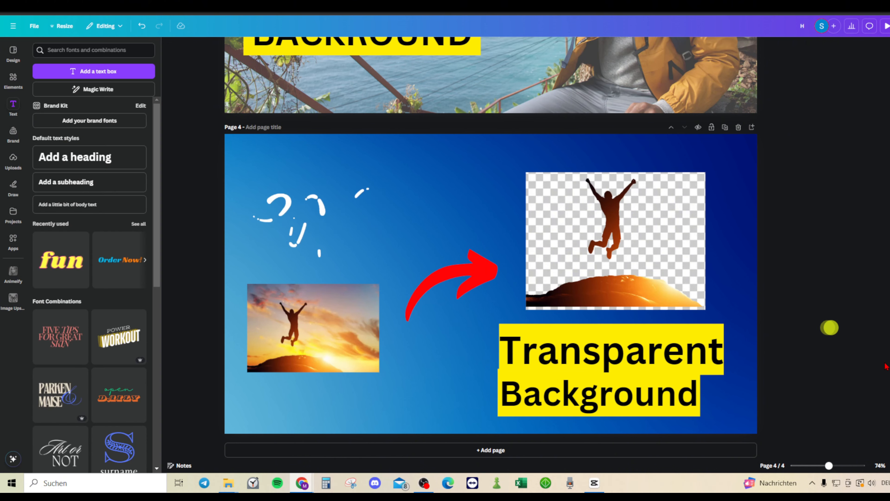
scroll(630, 368, "down", 1)
left_click(640, 401)
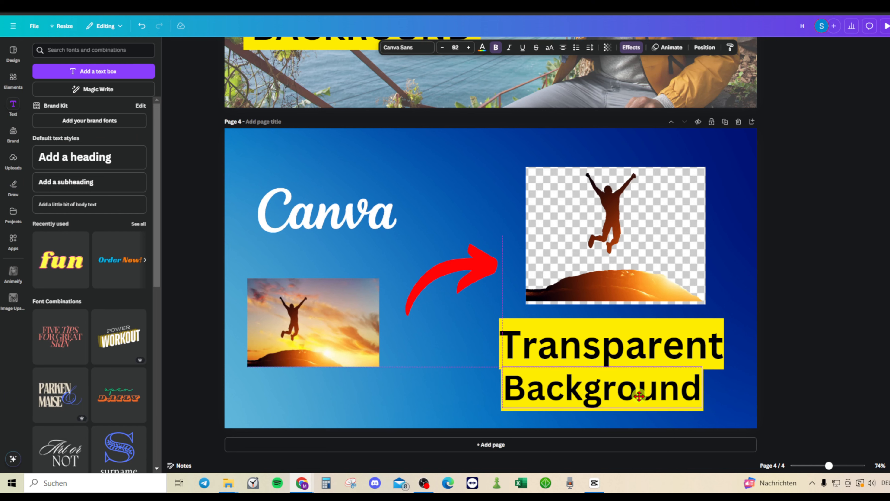
left_click(638, 345)
left_click_drag(724, 344, 665, 337)
left_click(836, 322)
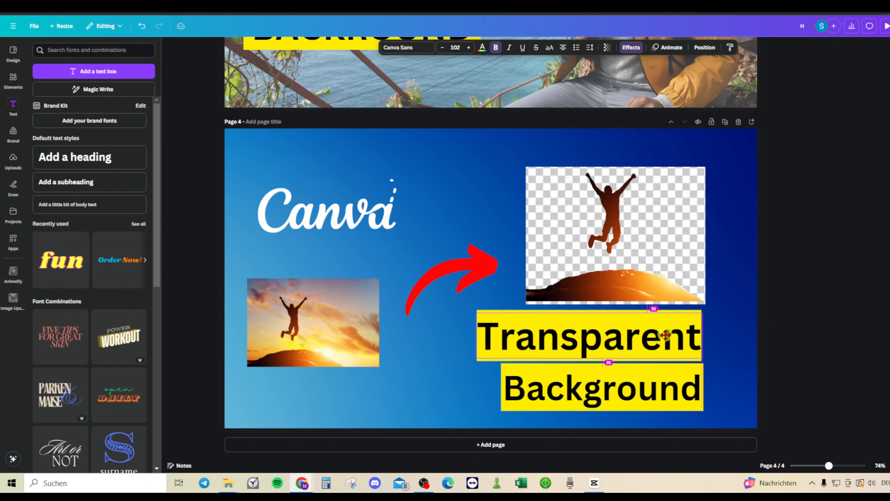
Shrink the "Background" label to font size 78 and place it roughly centred just below the "Transparent" label.
left_click_drag(662, 386, 651, 386)
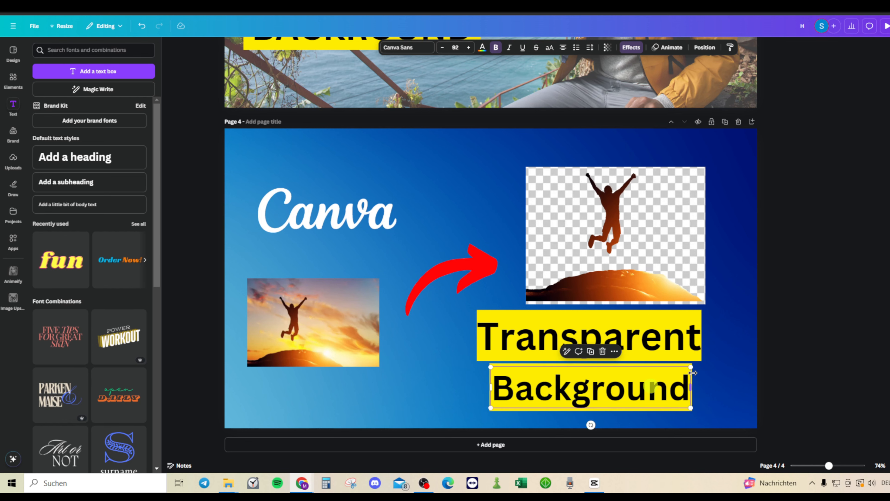
left_click_drag(692, 365, 646, 381)
left_click(801, 332)
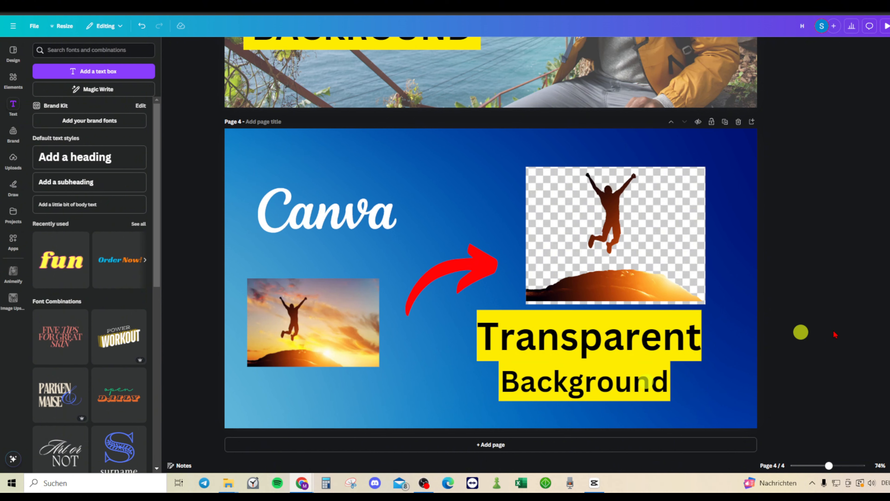
left_click(665, 395)
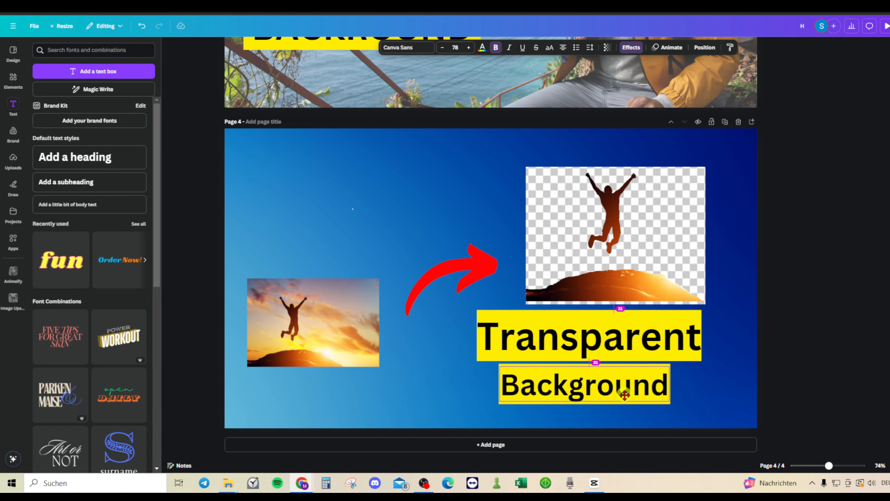
left_click(737, 324)
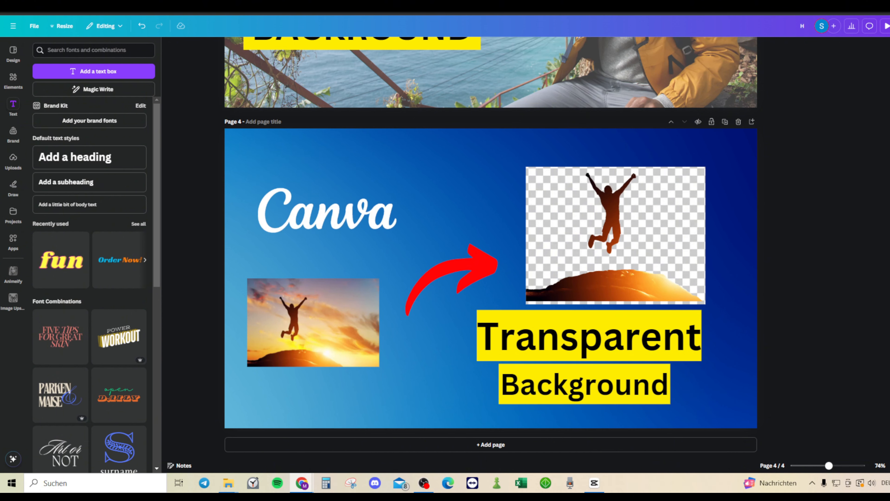
Move the "Transparent" and "Background" labels together slightly down and to the right, away from the cutout.
left_click_drag(845, 336, 563, 421)
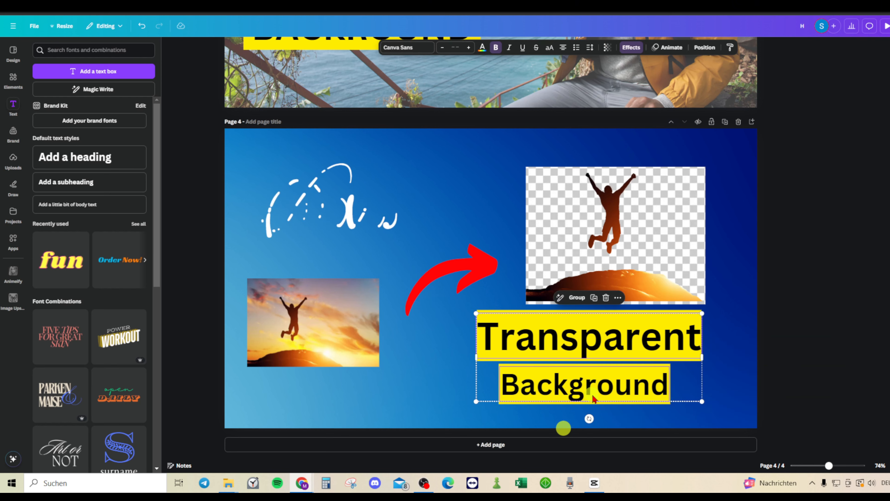
left_click_drag(587, 389, 596, 404)
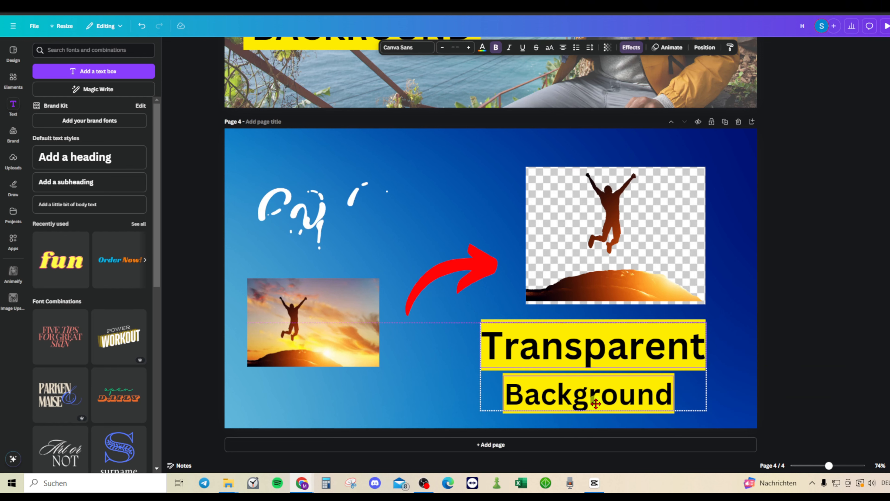
left_click(853, 304)
Create page 5 as a duplicate of page 4, removing the blank page added after it.
left_click(582, 450)
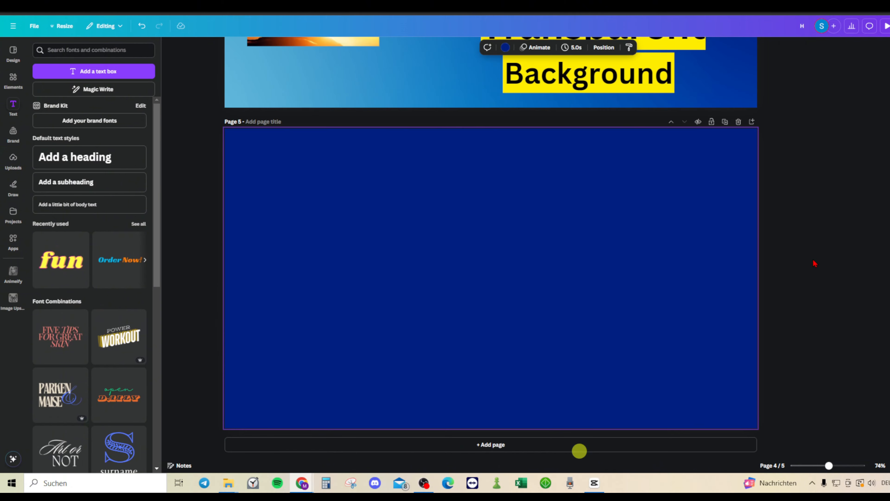
scroll(831, 357, "up", 1)
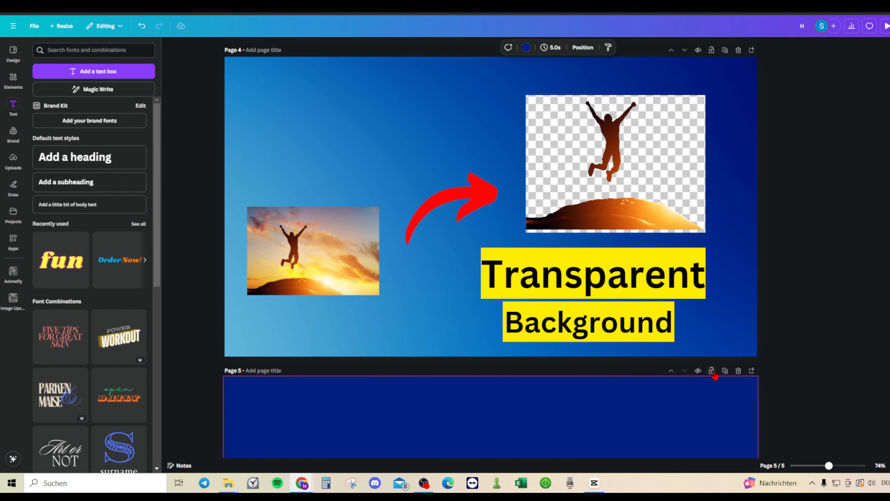
left_click(737, 371)
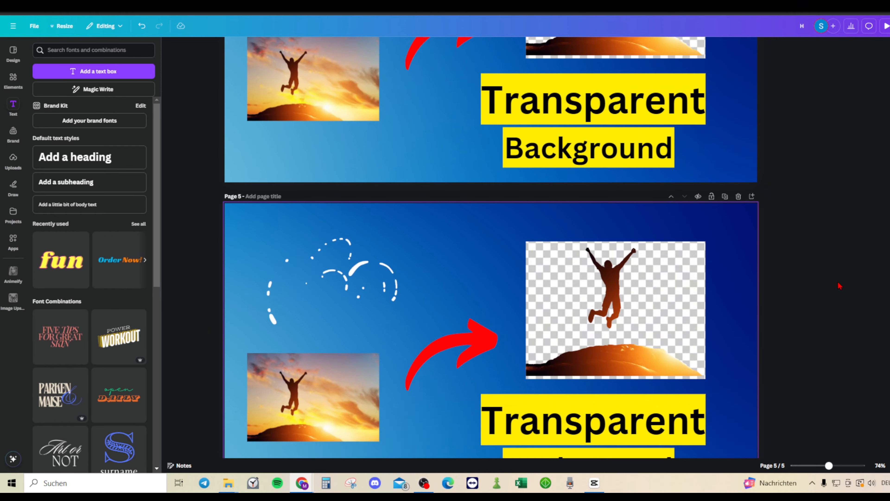
Enlarge the cutout across the right side of page 5 and move both yellow labels together to the page's upper left.
left_click(683, 237)
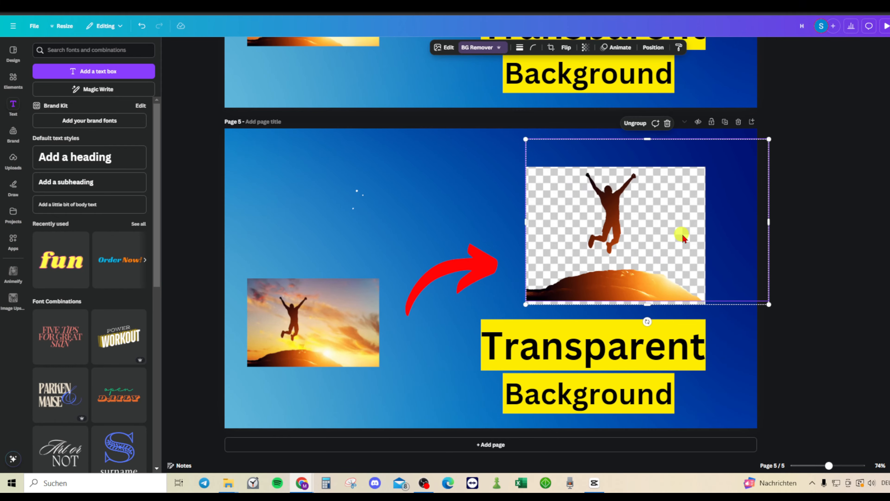
left_click_drag(526, 140, 388, 19)
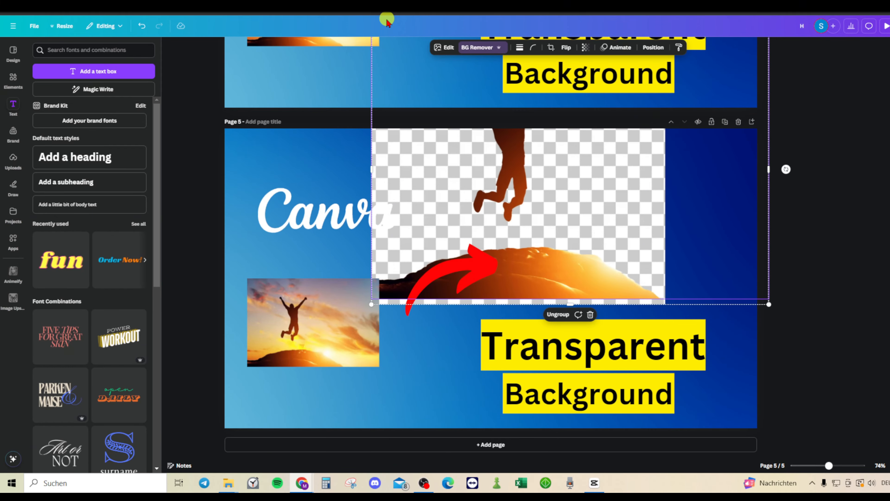
left_click_drag(606, 187, 693, 213)
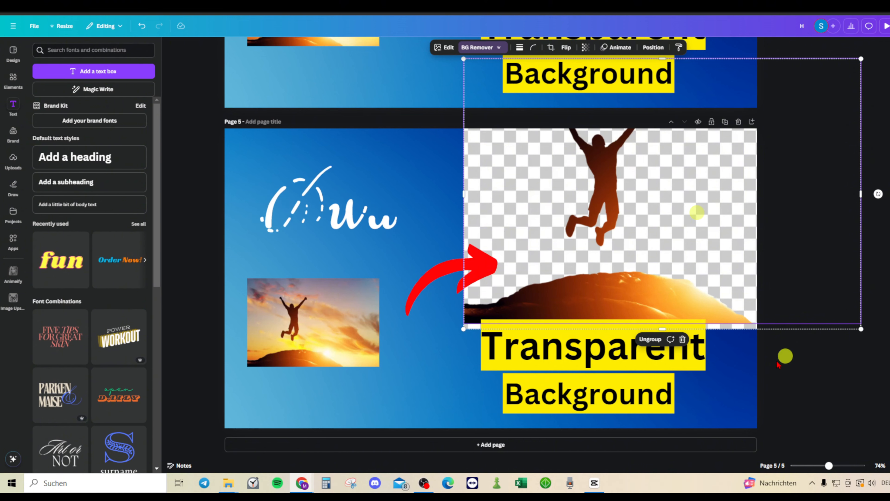
left_click(604, 398)
left_click_drag(603, 398, 367, 229)
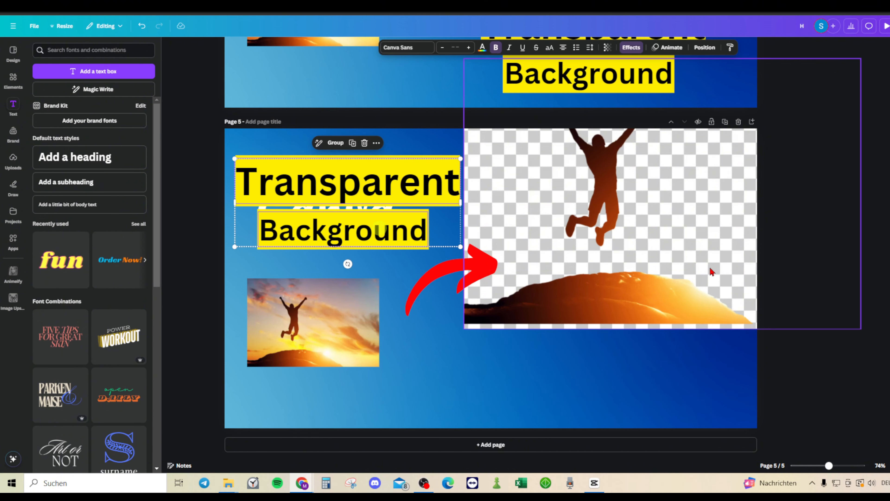
Extend the cutout downward so it fills the full height of page 5's right side.
left_click(703, 235)
left_click_drag(665, 328, 675, 431)
left_click(676, 432)
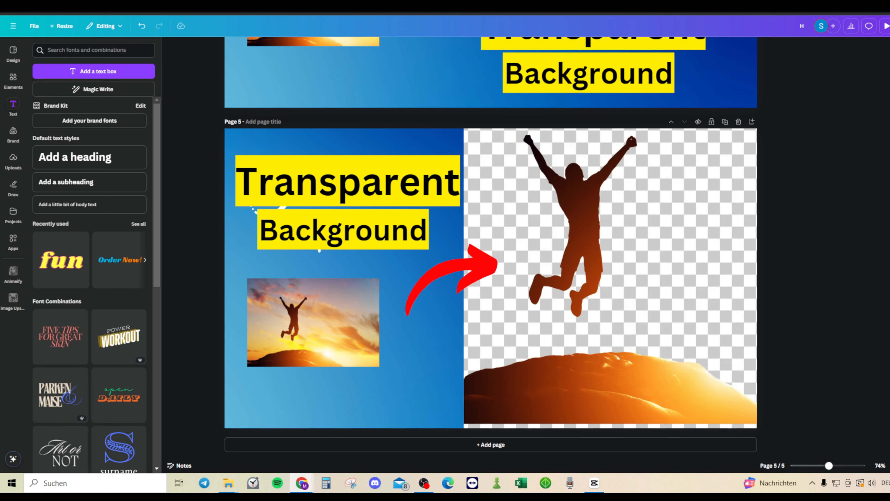
Place a smaller Canva logo below the original photo and adjust the spacing of the two labels at page 5's upper left.
left_click_drag(385, 189, 384, 171)
left_click_drag(383, 239, 386, 263)
left_click_drag(380, 211, 344, 398)
left_click_drag(389, 260, 386, 210)
Shrink the red arrow beside the original photo and shift the cutout right so the arrow ends at its edge.
left_click(464, 277)
left_click_drag(462, 275, 455, 282)
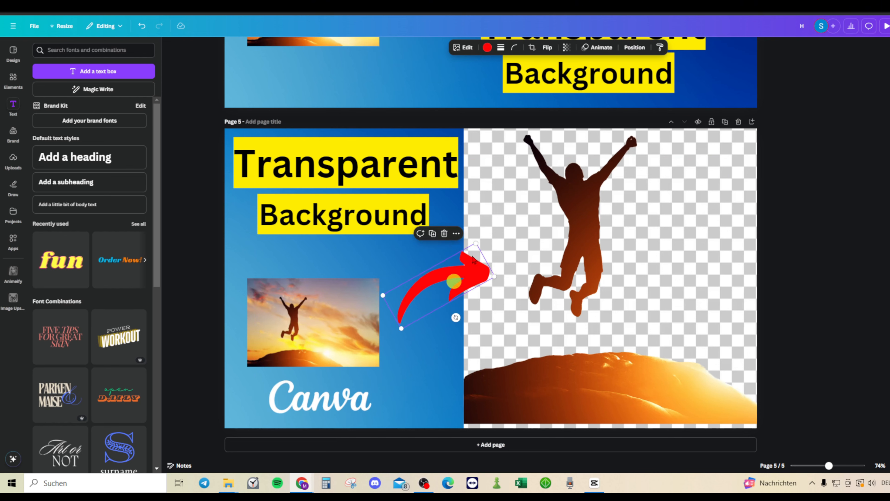
left_click_drag(477, 244, 500, 235)
left_click(471, 244)
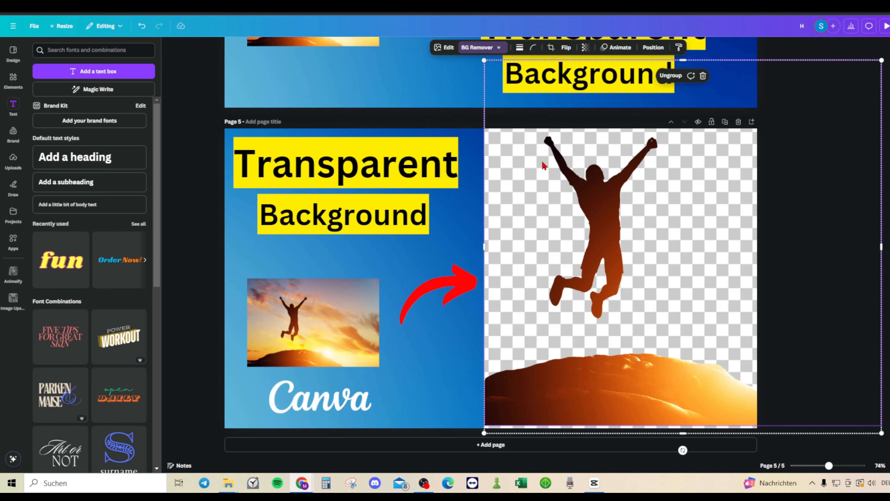
Auto-adjust the colours of the page 5 cutout and raise its brightness to 59.
left_click(447, 48)
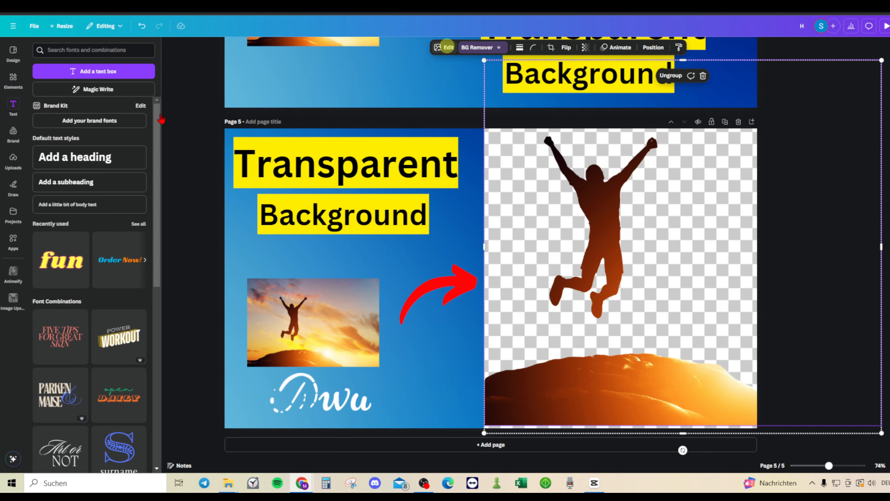
left_click(127, 72)
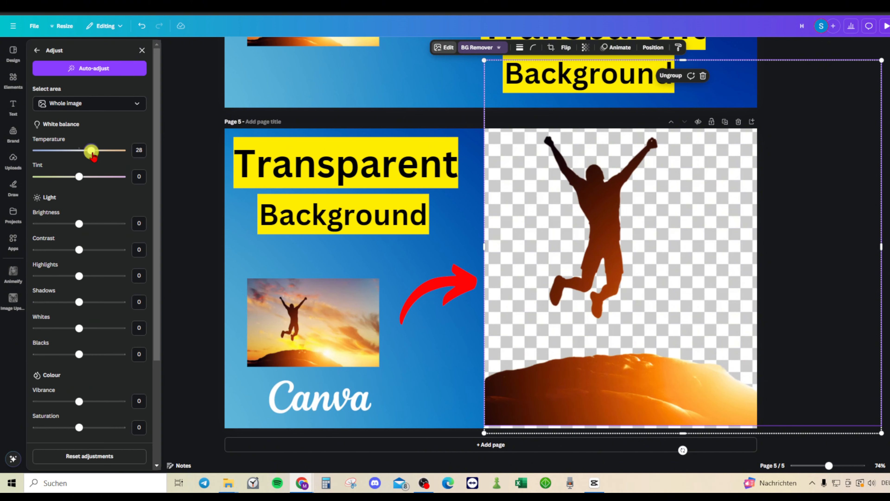
left_click_drag(109, 157, 81, 155)
left_click(110, 70)
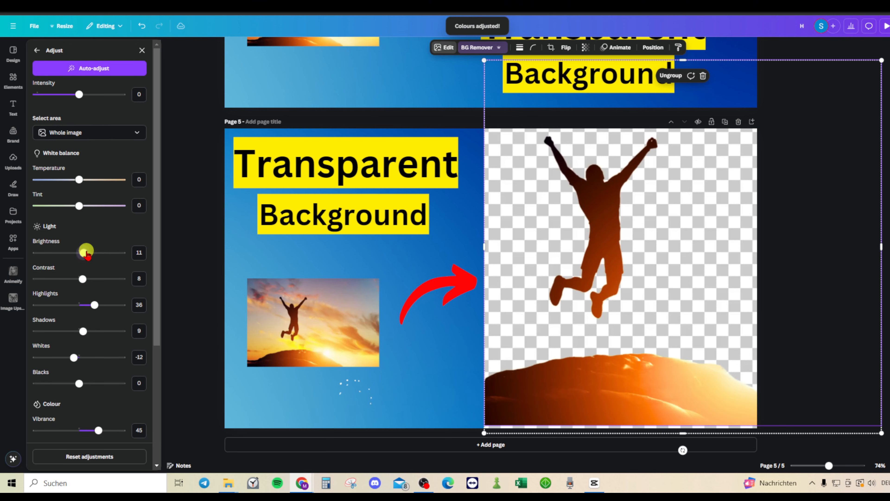
left_click_drag(86, 253, 105, 254)
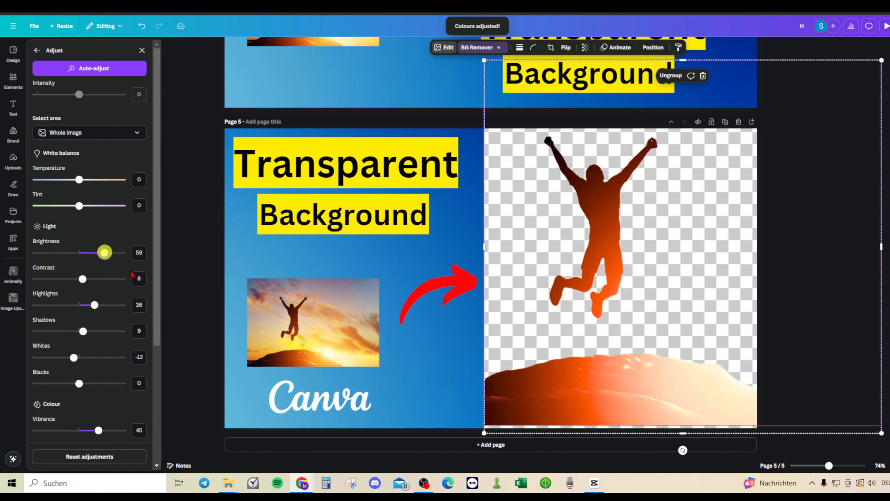
left_click(206, 286)
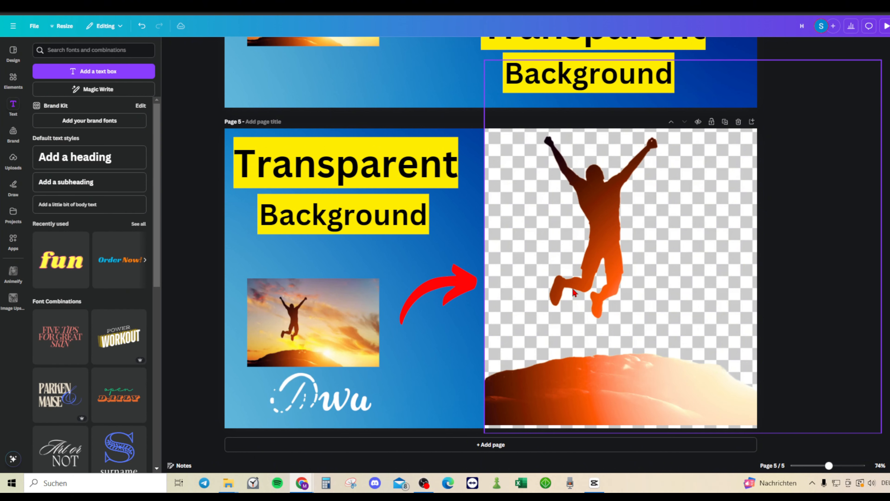
Set the transparency of the page 5 cutout to 91.
left_click(554, 288)
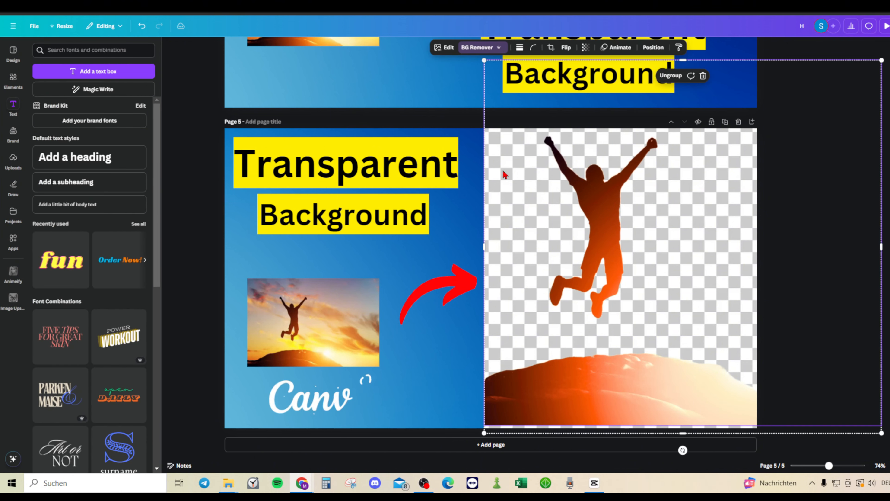
left_click(585, 48)
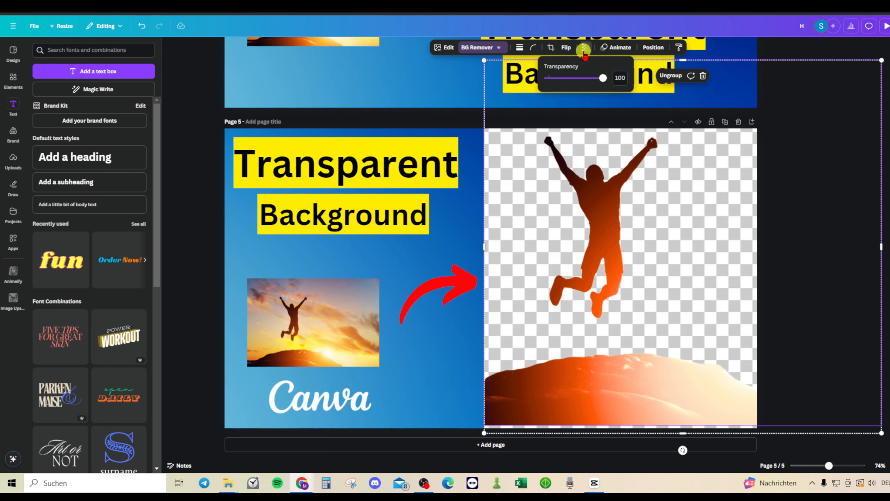
mouse_move(602, 77)
left_mouse_down()
mouse_move(575, 78)
mouse_move(600, 77)
left_mouse_up()
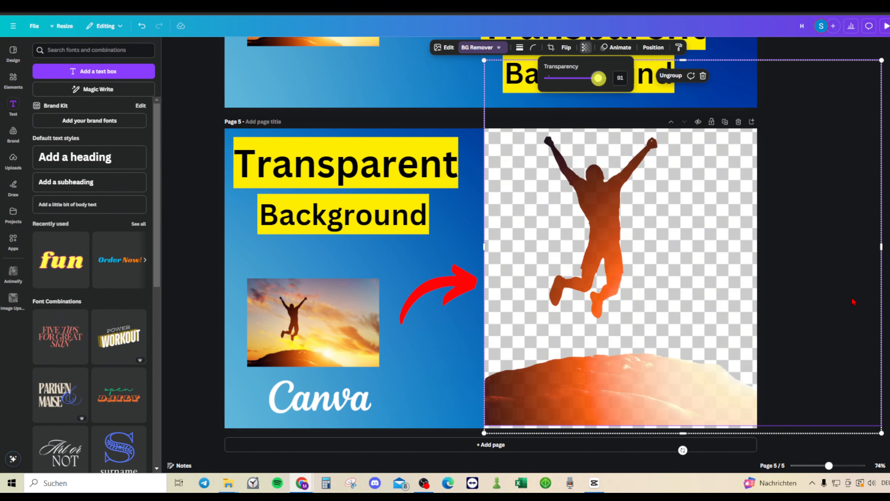
left_click(887, 287)
Nudge the cutout with its checkered backdrop slightly down and the "Background" label slightly up on page 5.
left_click(668, 370)
left_click_drag(623, 398, 624, 404)
left_click(882, 360)
scroll(879, 306, "down", 4)
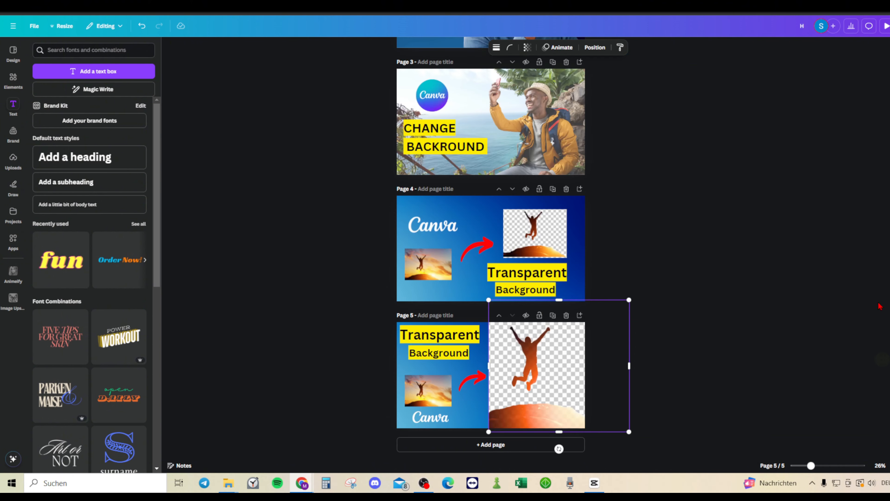
scroll(878, 305, "up", 5)
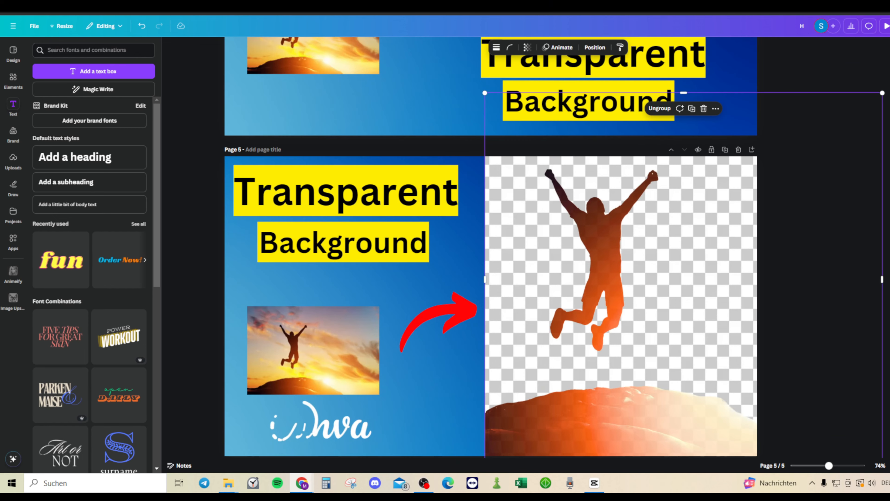
scroll(879, 306, "down", 1)
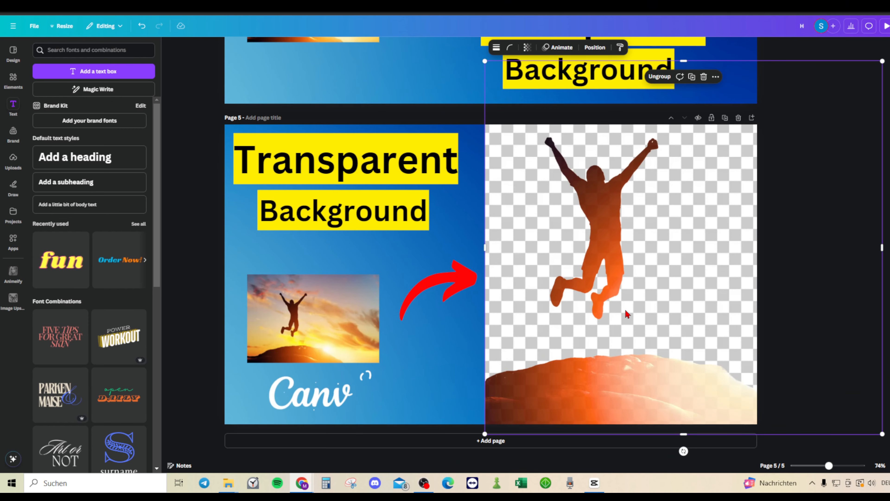
left_click(422, 348)
left_click(208, 260)
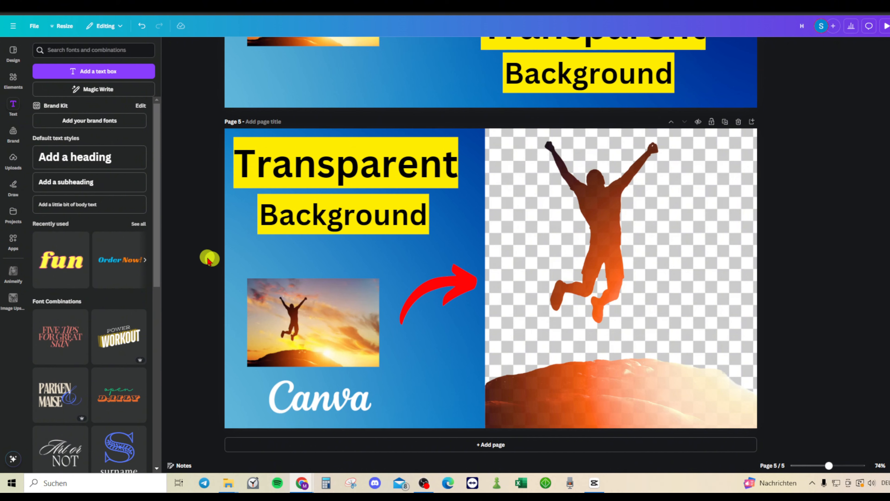
left_click(318, 215)
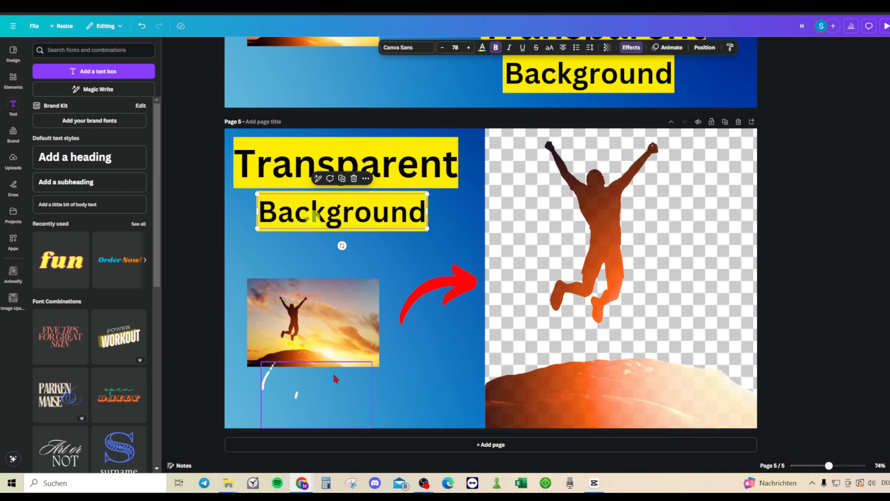
Search the graphics for "canva logo" and insert the round turquoise-to-purple Canva logo on page 5.
left_click(339, 401)
left_click(13, 83)
left_click(113, 52)
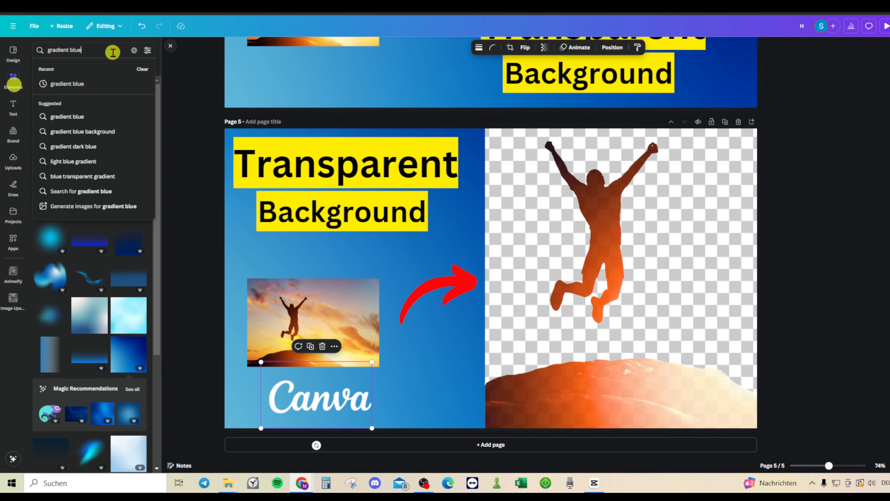
type("Canva")
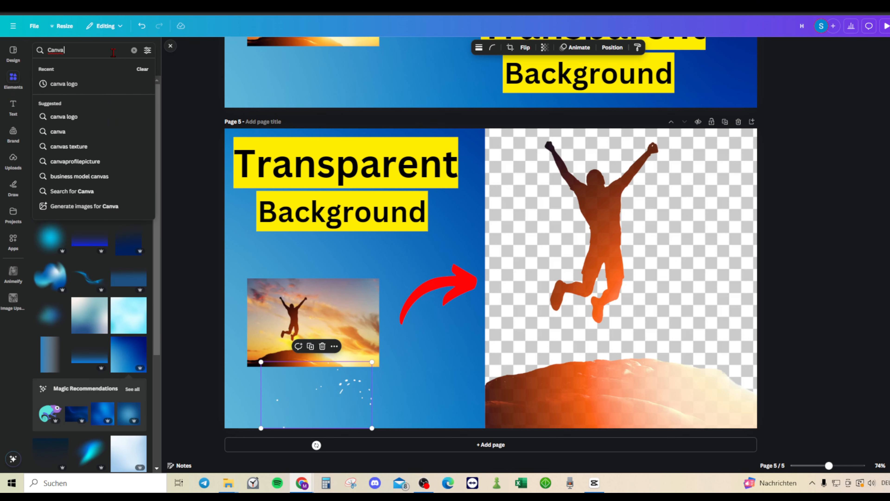
left_click(78, 82)
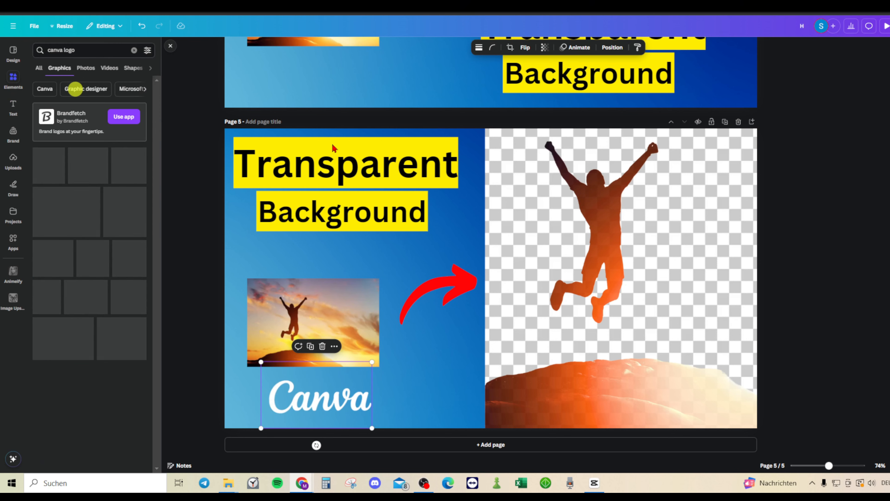
left_click(129, 218)
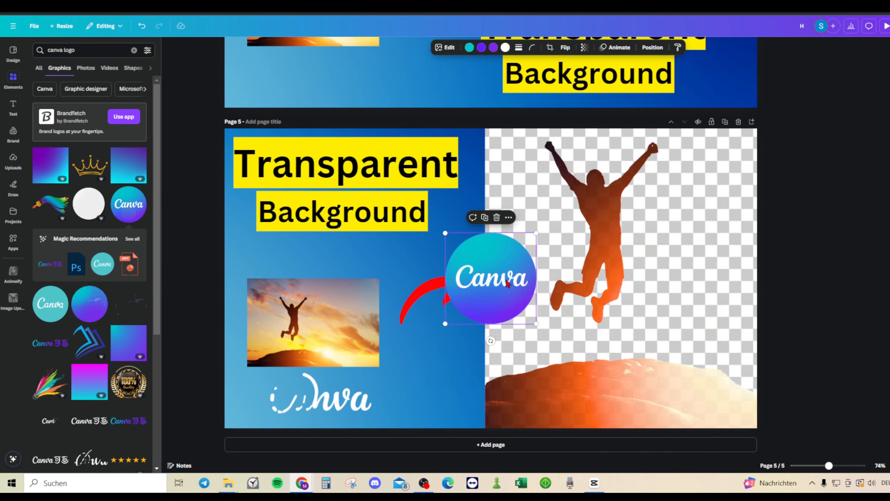
Shrink the round Canva logo, place it beneath the red arrow, and delete the white Canva wordmark below the photo.
left_click_drag(494, 286, 438, 395)
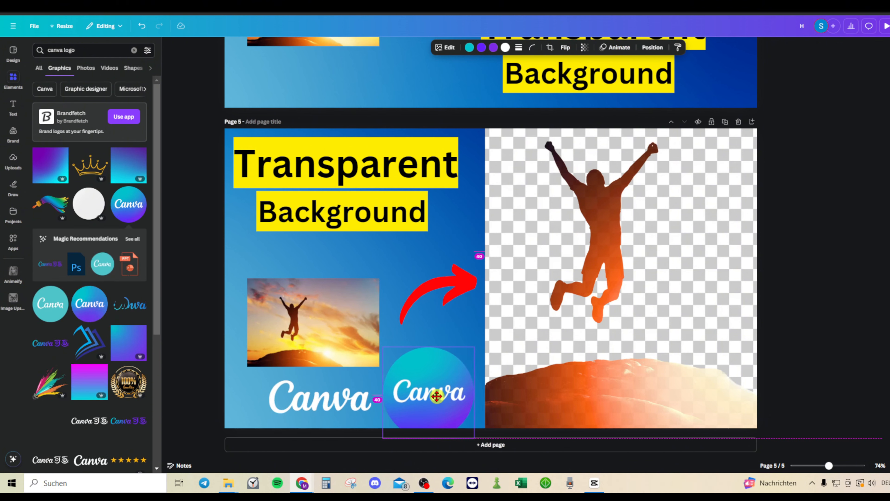
left_click_drag(437, 397, 319, 396)
left_click_drag(356, 346, 443, 383)
left_click(317, 392)
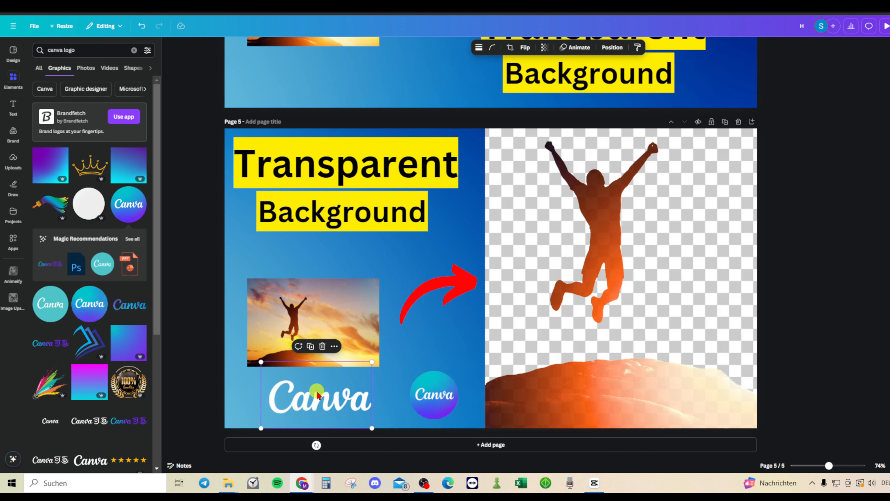
key("Delete")
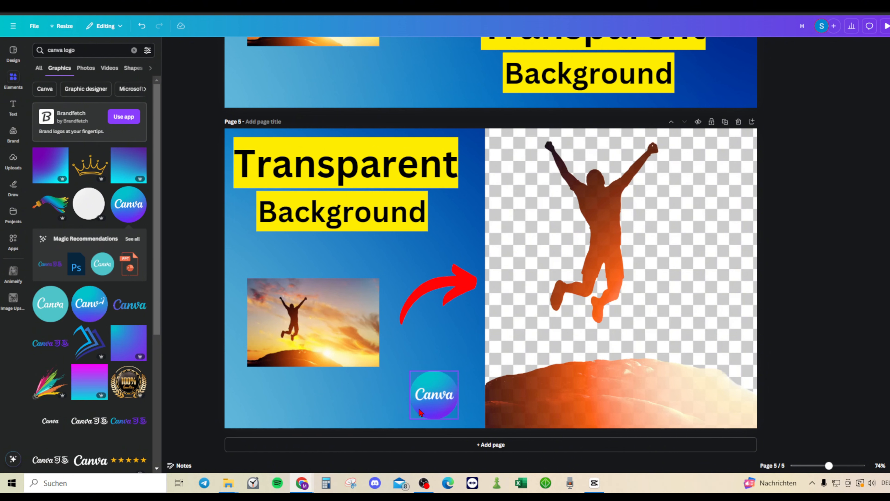
Try the round Canva logo beneath the photo, then return it below the red arrow slightly enlarged.
left_click_drag(433, 420, 317, 403)
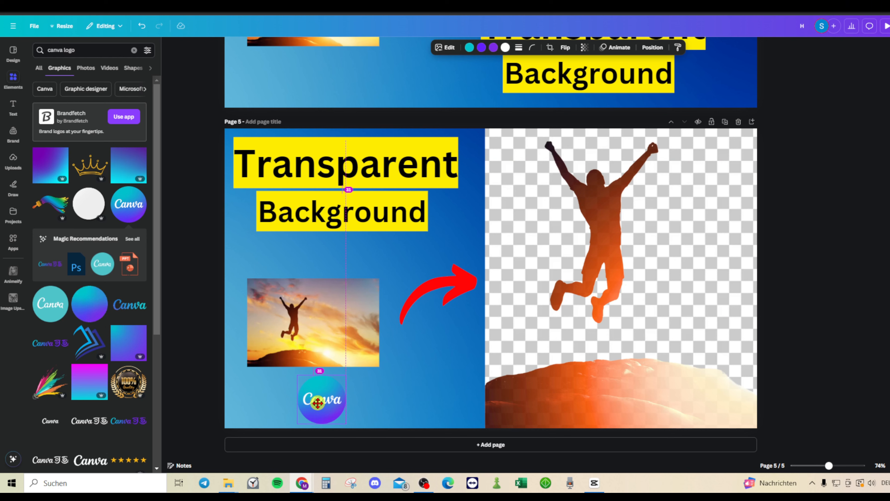
left_click_drag(318, 403, 434, 379)
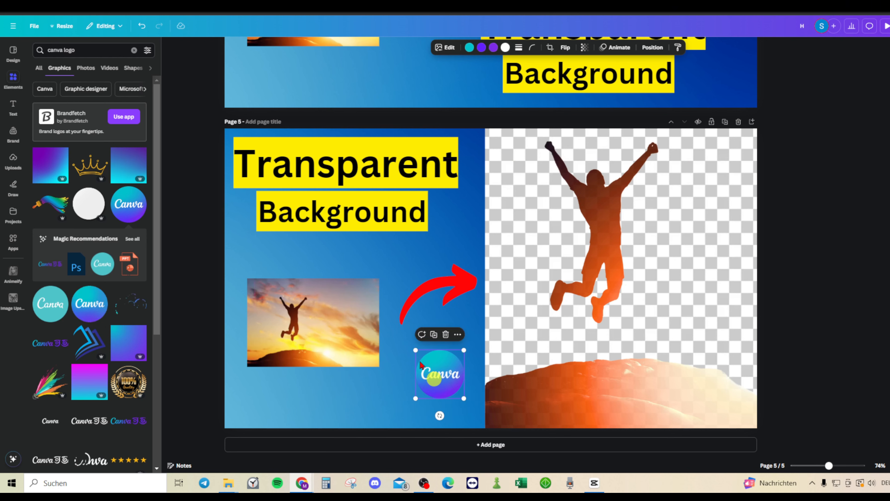
left_click_drag(416, 350, 404, 338)
left_click_drag(438, 370, 440, 396)
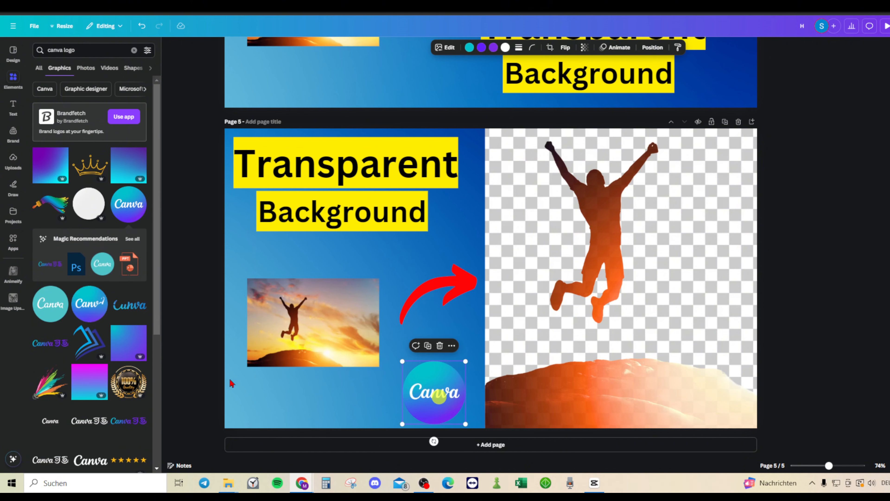
Move the original photo slightly up on page 5 and place the round Canva logo beneath it, aligned with its left edge.
left_click(193, 349)
scroll(751, 326, "down", 3)
scroll(717, 449, "up", 3)
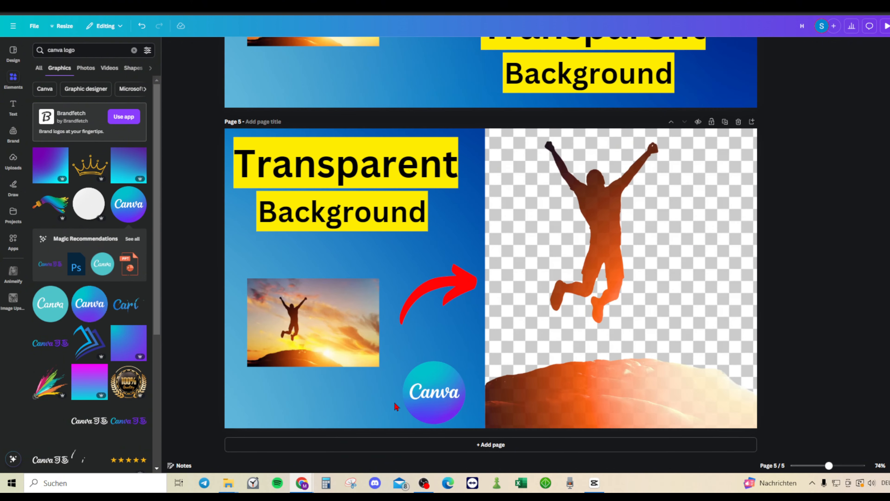
left_click_drag(310, 314, 311, 292)
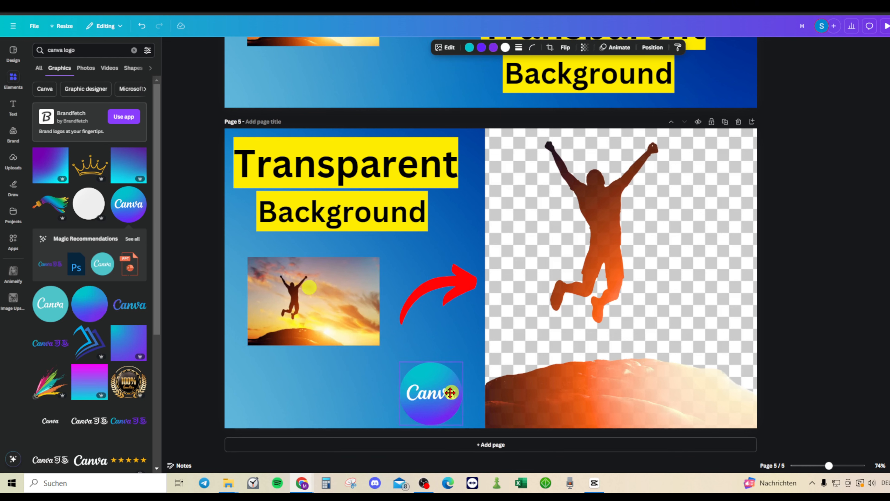
left_click_drag(458, 390, 301, 386)
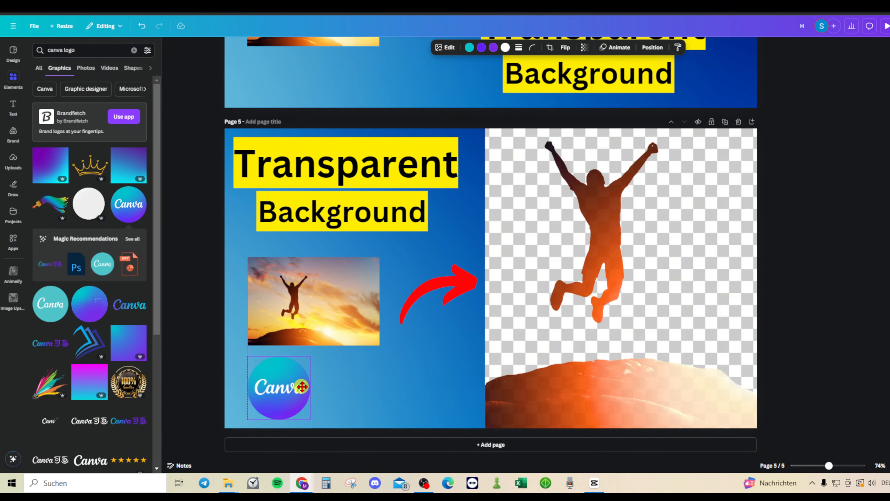
Shrink the round Canva logo below the photo on page 5, keeping it aligned with the photo's left edge.
scroll(301, 386, "down", 3)
scroll(550, 305, "down", 3)
left_click(739, 336)
scroll(740, 453, "up", 5)
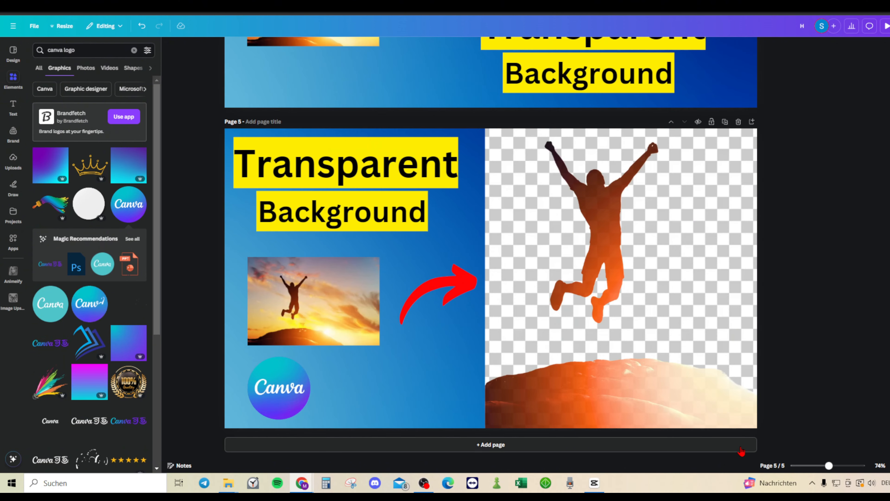
scroll(747, 445, "down", 2)
left_click(280, 385)
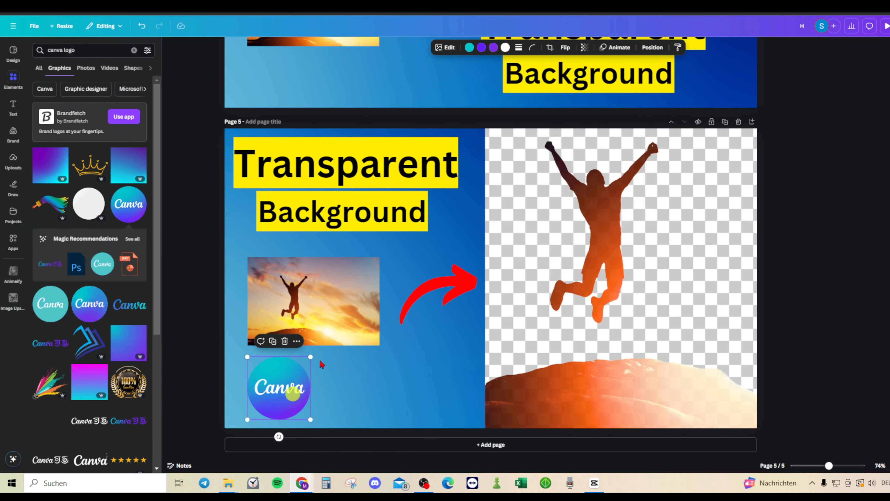
left_click_drag(309, 359, 297, 369)
left_click(185, 325)
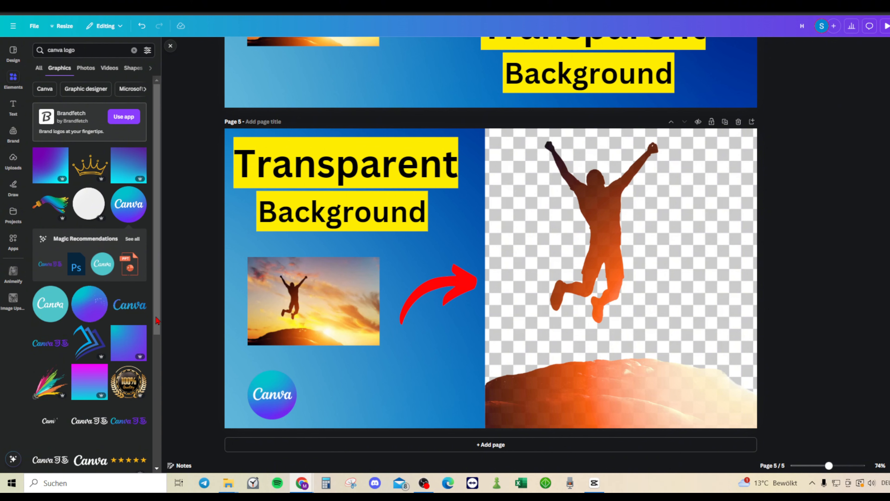
Duplicate page 5 as page 6 and delete the extra blank pages.
scroll(826, 320, "up", 4)
scroll(857, 325, "down", 4)
left_click(539, 443)
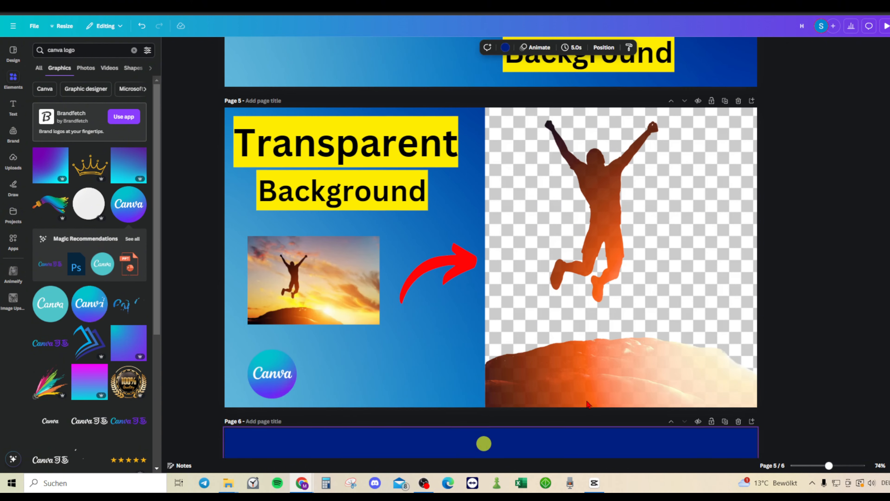
scroll(824, 356, "up", 5)
left_click(725, 322)
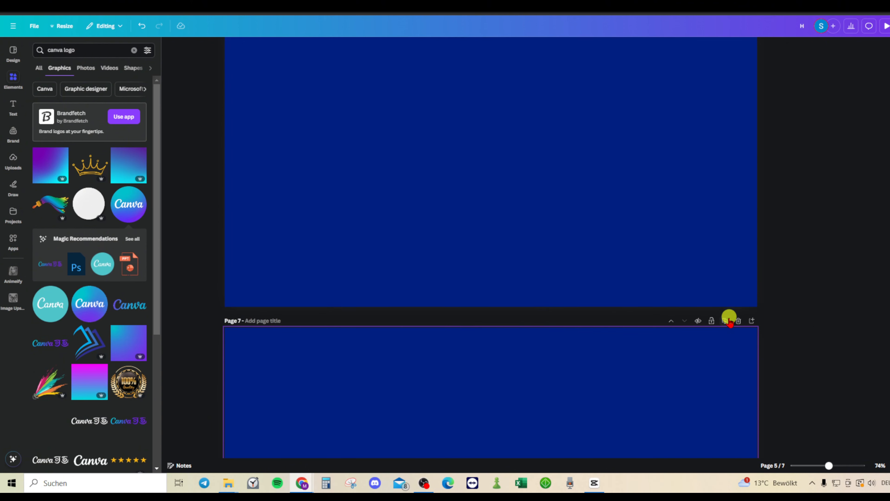
scroll(773, 342, "up", 5)
scroll(773, 341, "down", 7)
left_click(739, 219)
scroll(796, 295, "up", 6)
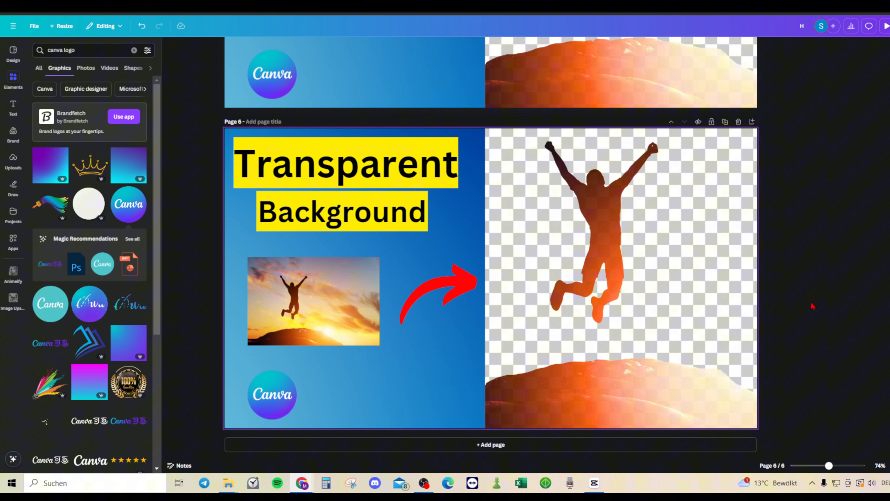
Shift the cutout with its checkered backdrop to the right on page 6 and enlarge it slightly.
left_click(712, 309)
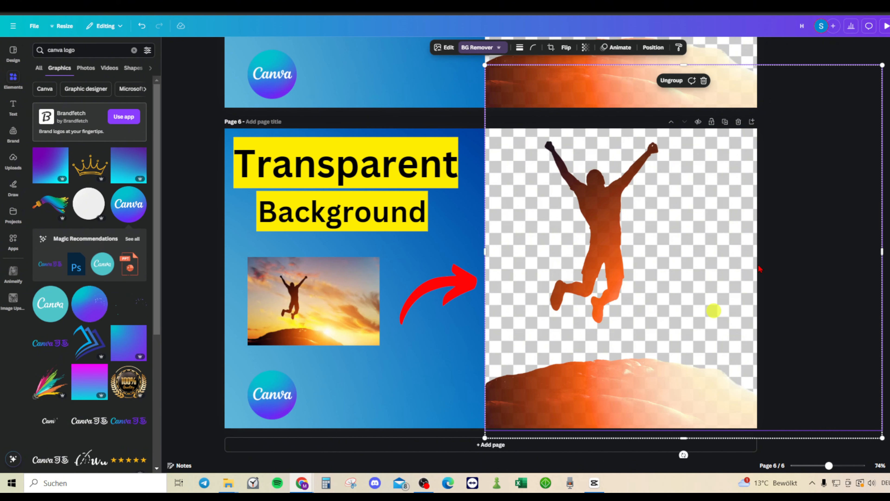
right_click(694, 245)
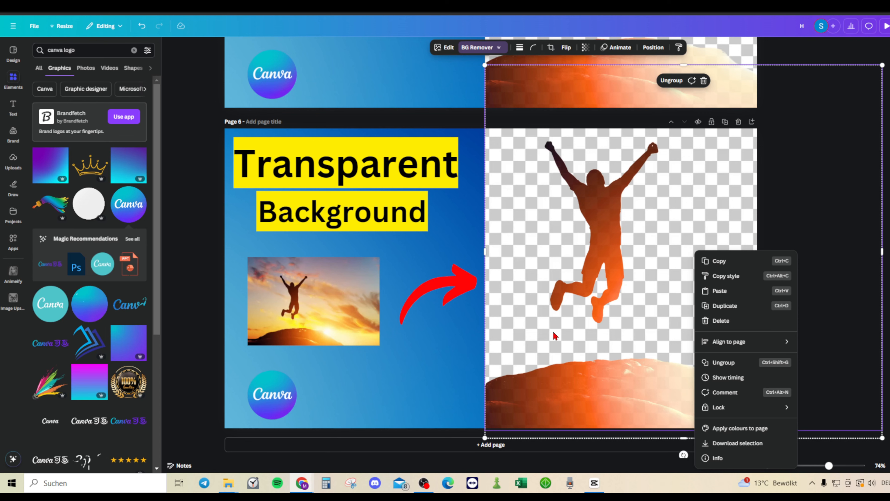
left_click(636, 361)
left_click_drag(634, 333, 680, 338)
left_click_drag(532, 74, 521, 65)
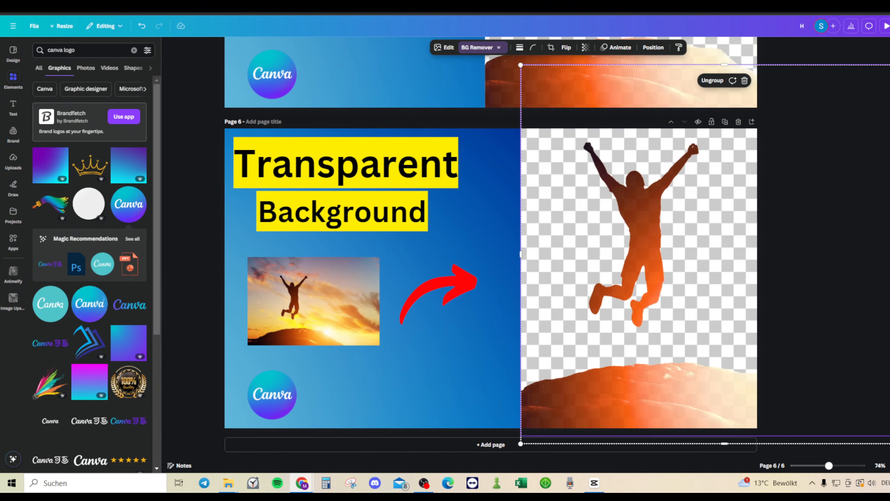
Enlarge the red arrow on page 6 and move it so its tip ends at the checkered backdrop's edge.
left_click(444, 285)
left_click_drag(444, 285, 477, 260)
left_click(424, 385)
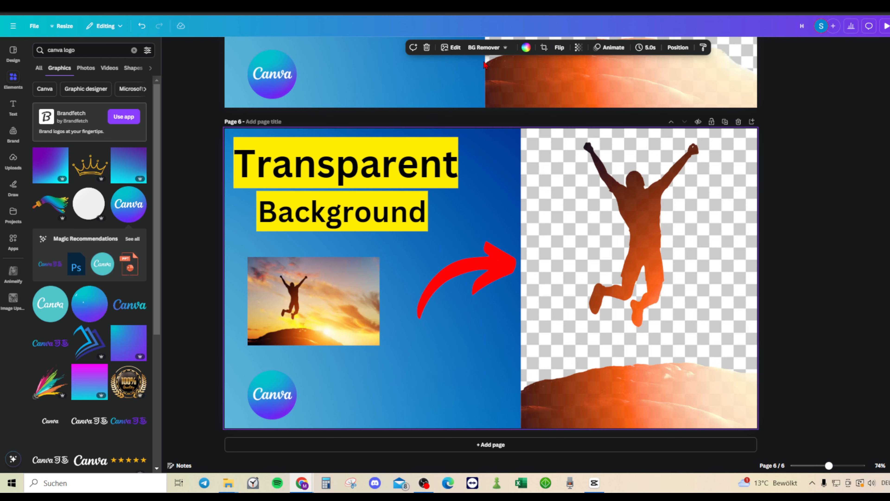
Search the graphics for "red background".
left_click(51, 55)
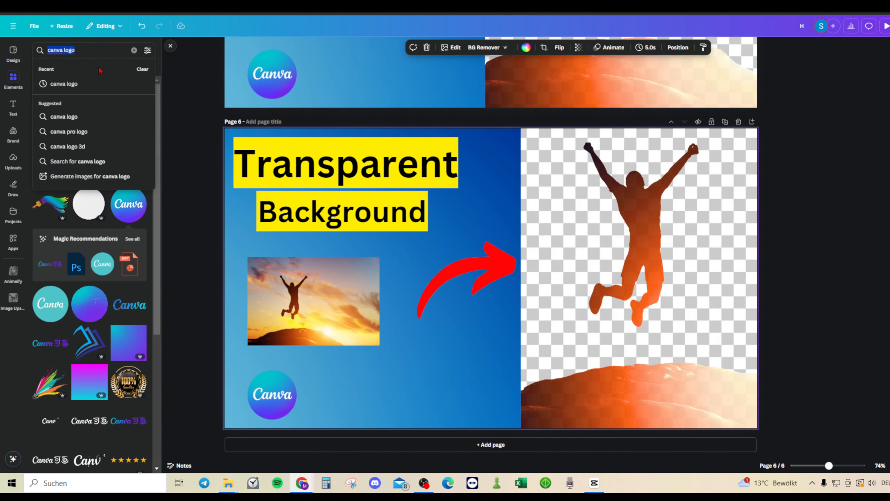
type("re")
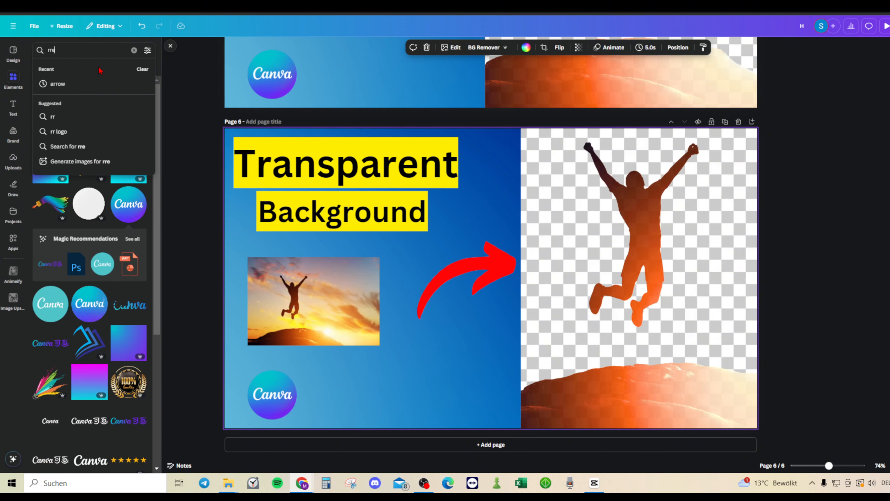
type("d")
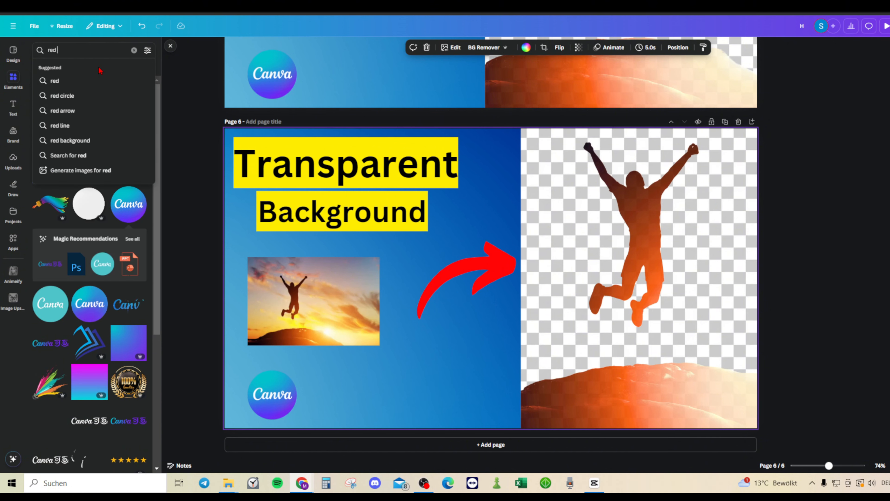
type(" background")
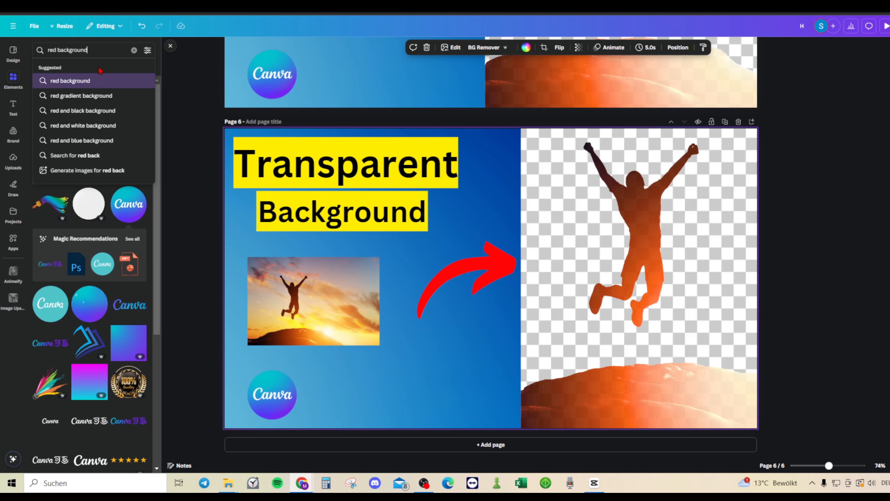
key("Return")
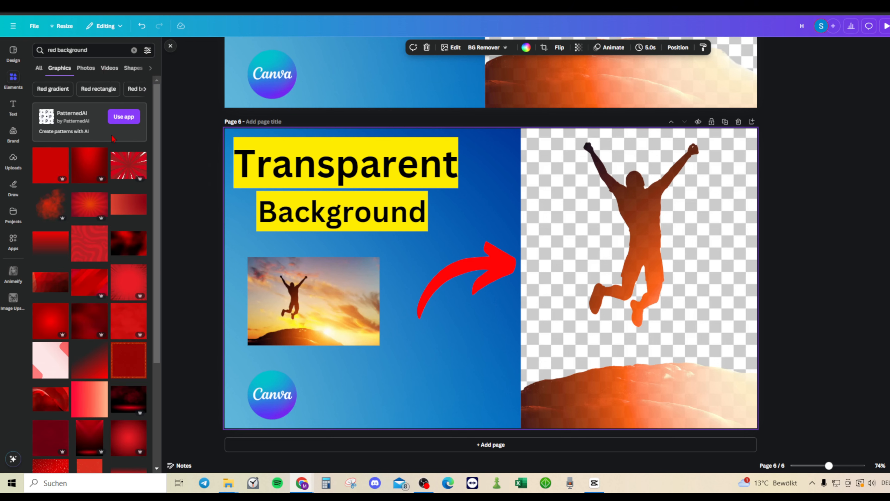
scroll(113, 138, "down", 1)
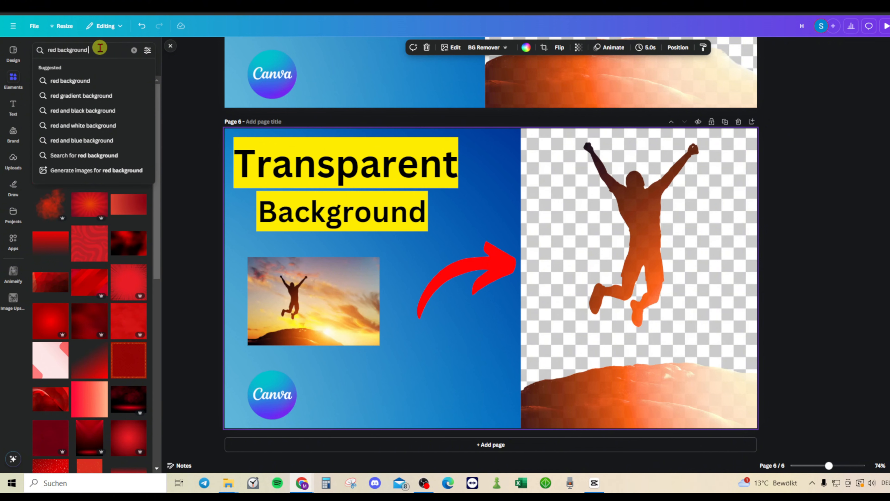
Search for "red gradient background" and set the dark gradient fading to red at the lower corner as page 6's background.
type("g")
left_click(102, 81)
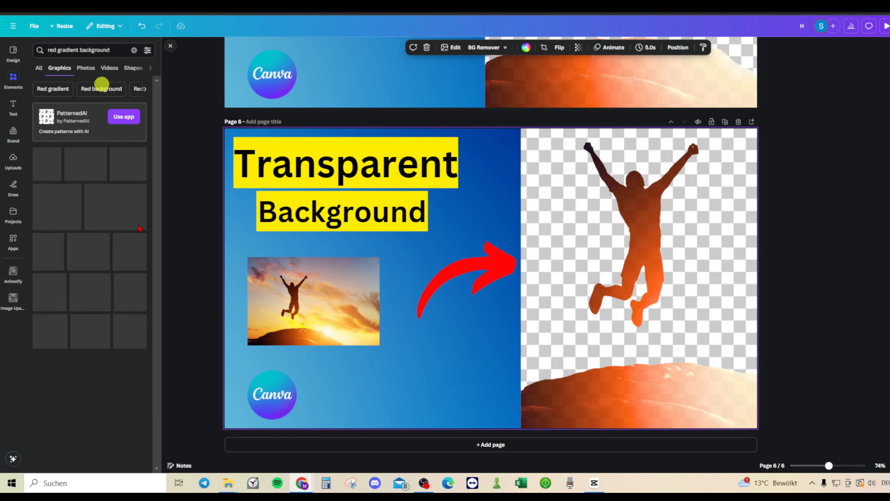
left_click_drag(129, 252, 361, 416)
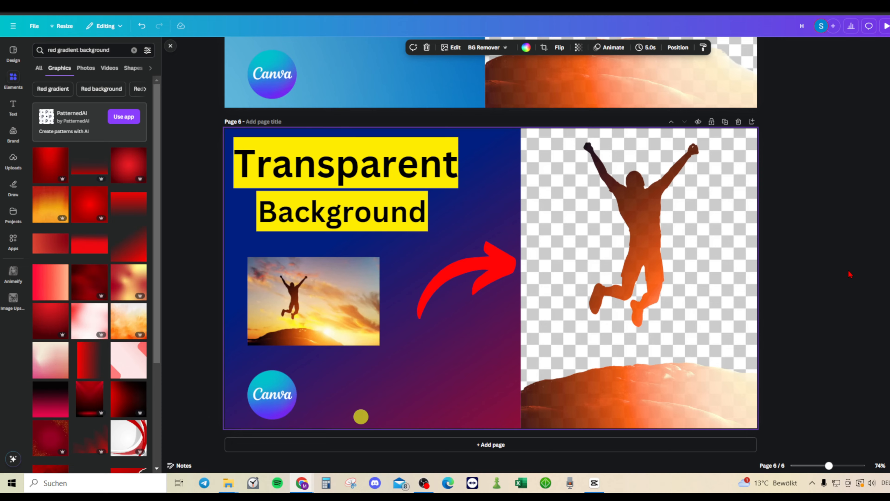